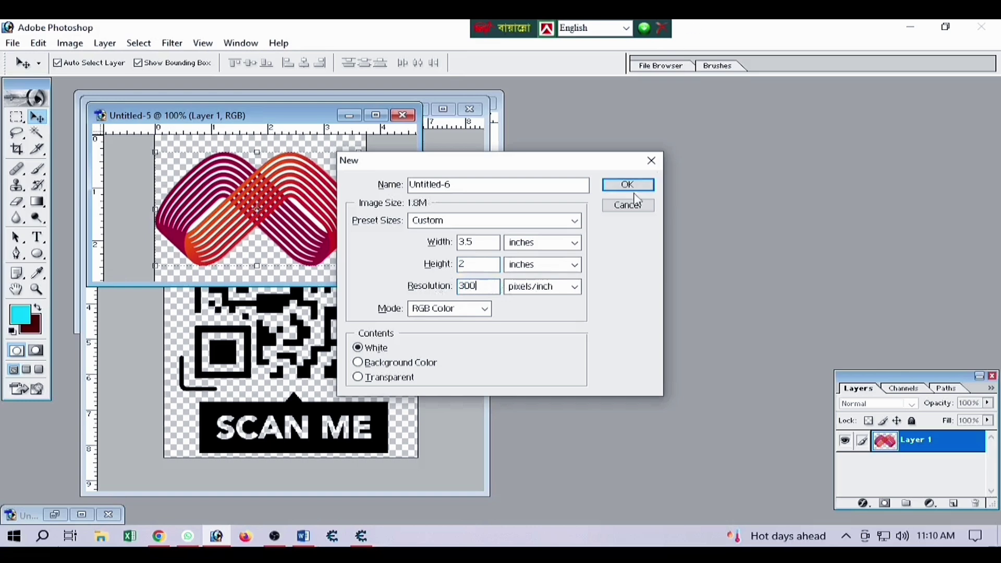
Create a white 3.5 × 2 inch RGB document at 300 pixels/inch, maximize it, and convert its background to regular layer Layer 0
left_click(629, 184)
left_click(616, 118)
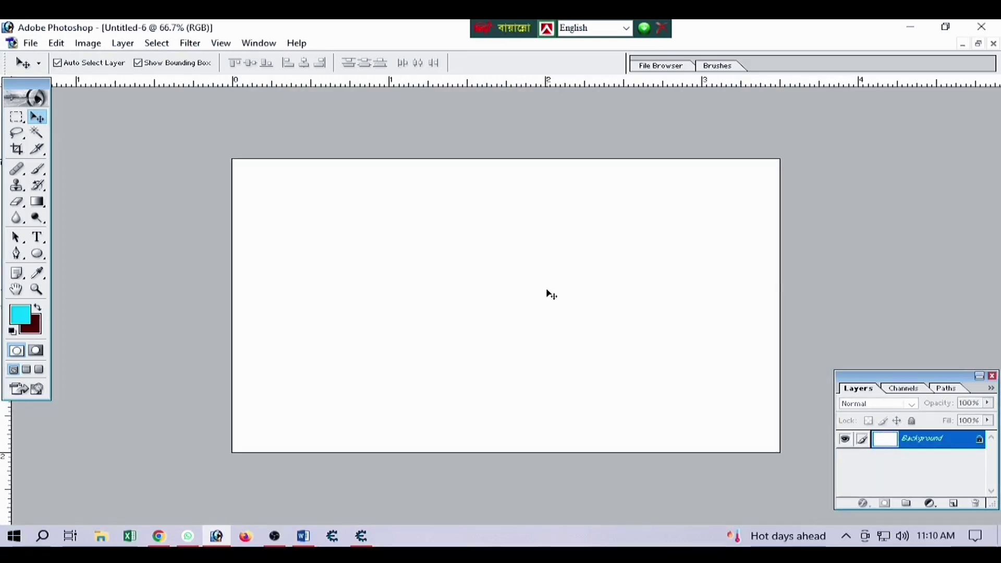
double_click(940, 446)
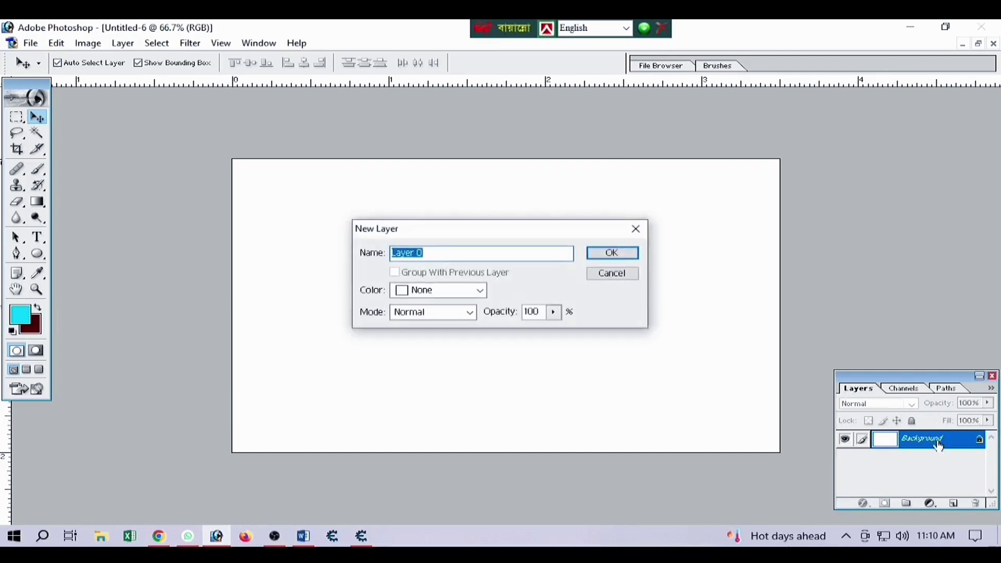
left_click(601, 255)
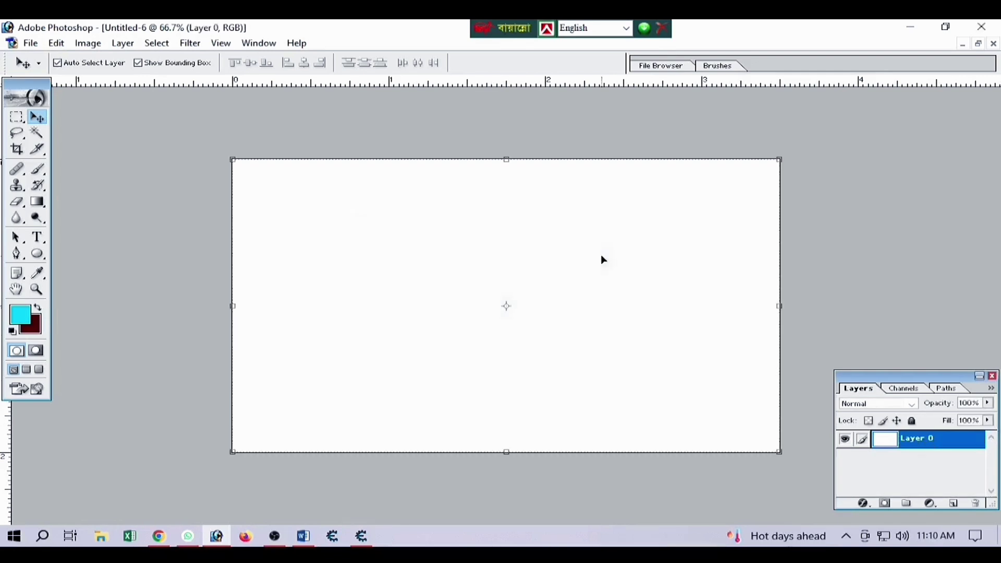
Rearrange the workspace by moving the Layers palette up and making it taller, and shift the toolbox slightly down
left_click(254, 45)
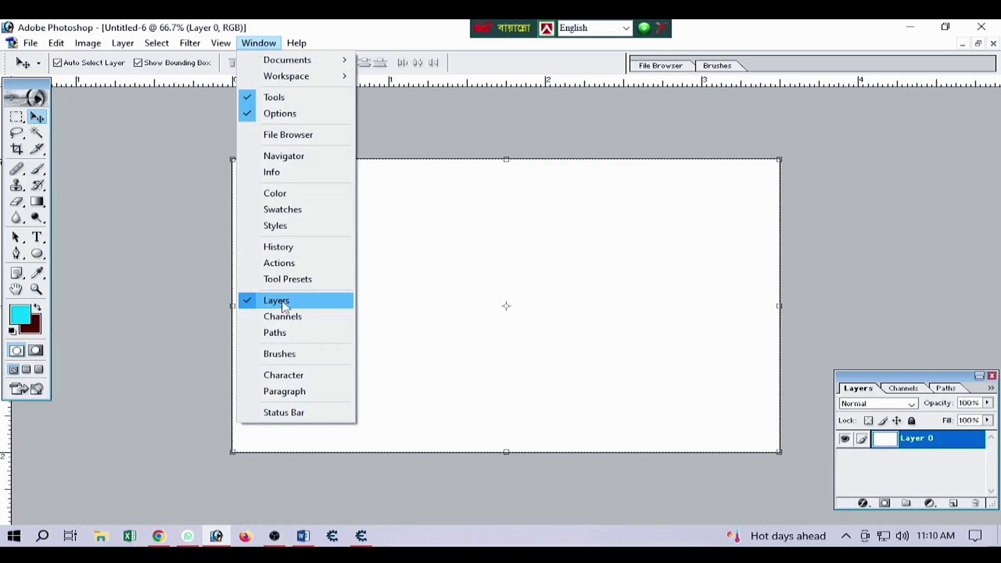
left_click(910, 296)
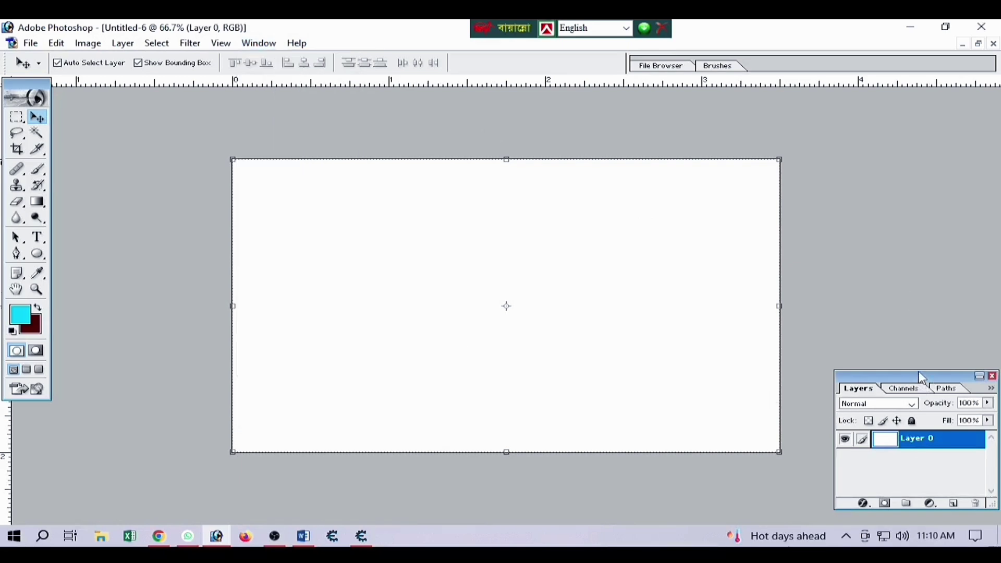
left_click_drag(923, 375, 924, 247)
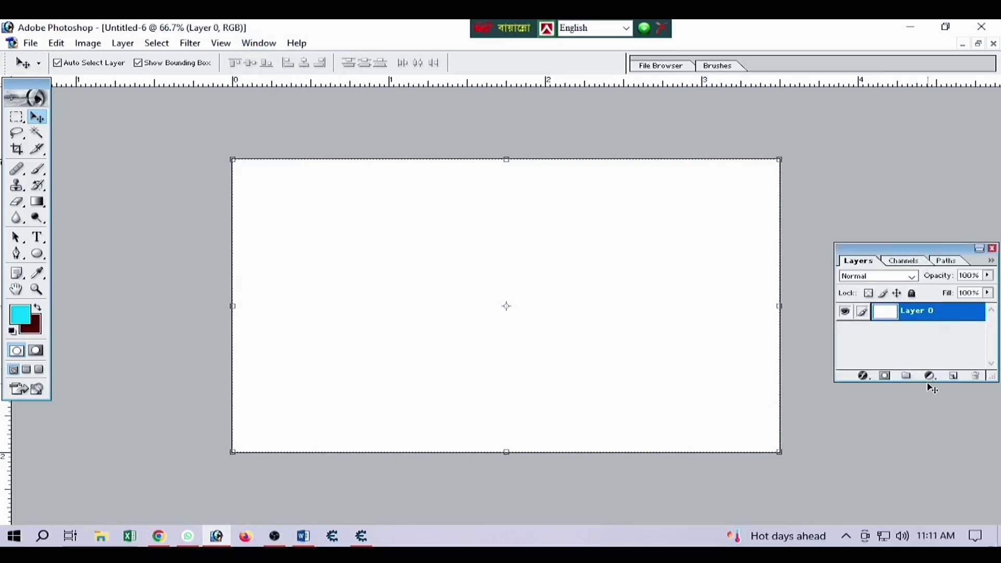
left_click_drag(926, 381, 923, 526)
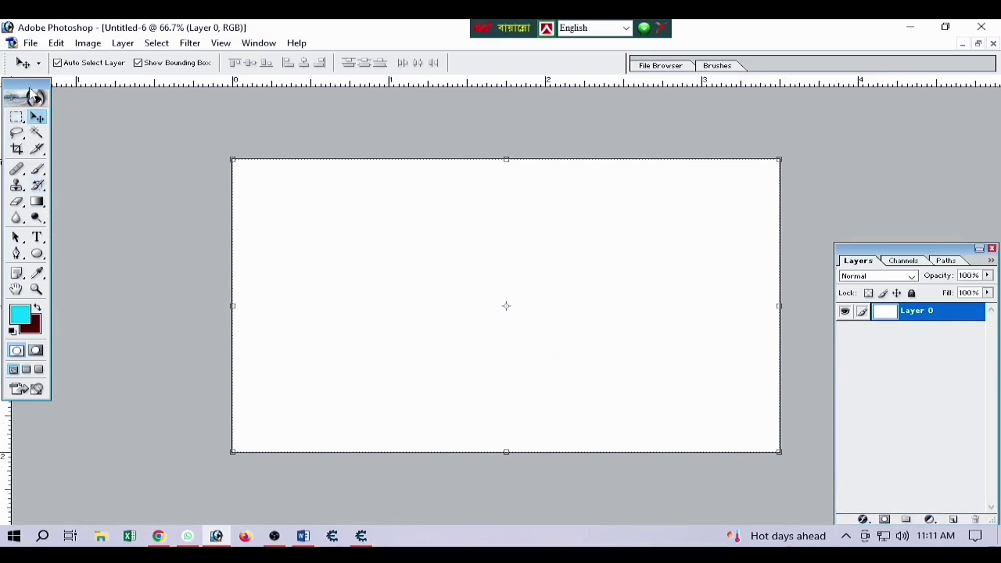
left_click_drag(33, 88, 33, 98)
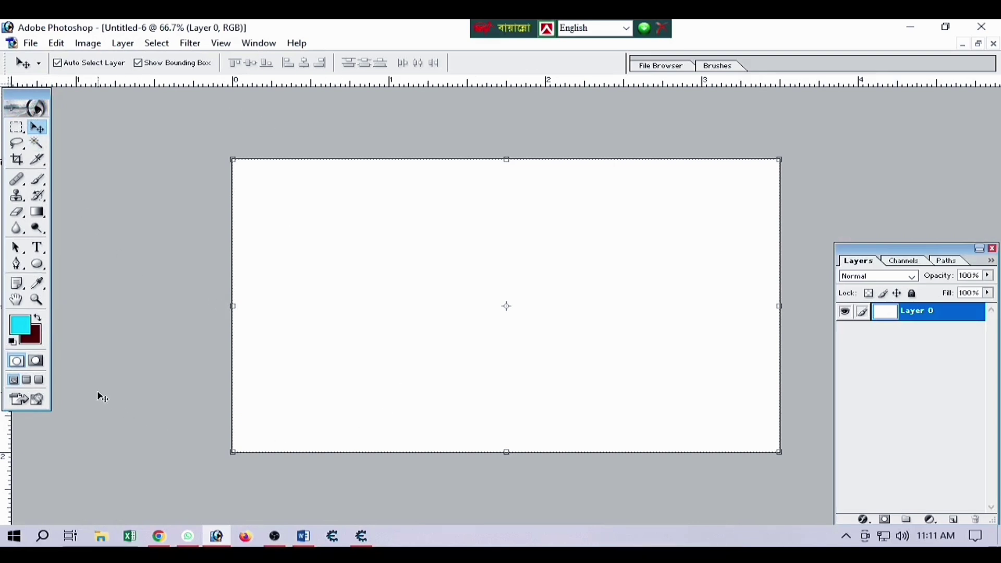
On a new layer, draw an elliptical path about 2.2 inches wide overhanging the canvas's left edge and convert it to a selection
left_click(40, 265)
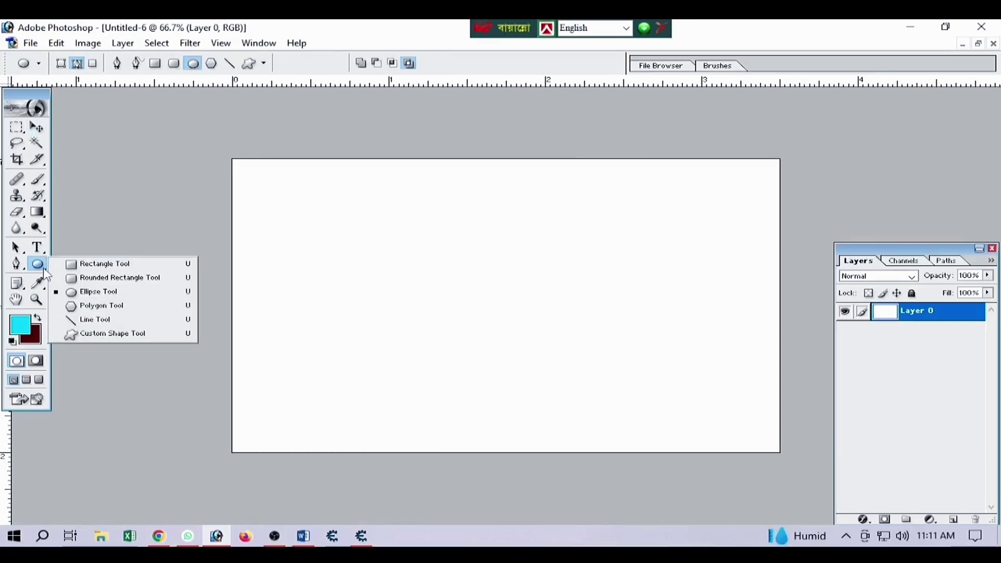
left_click(103, 293)
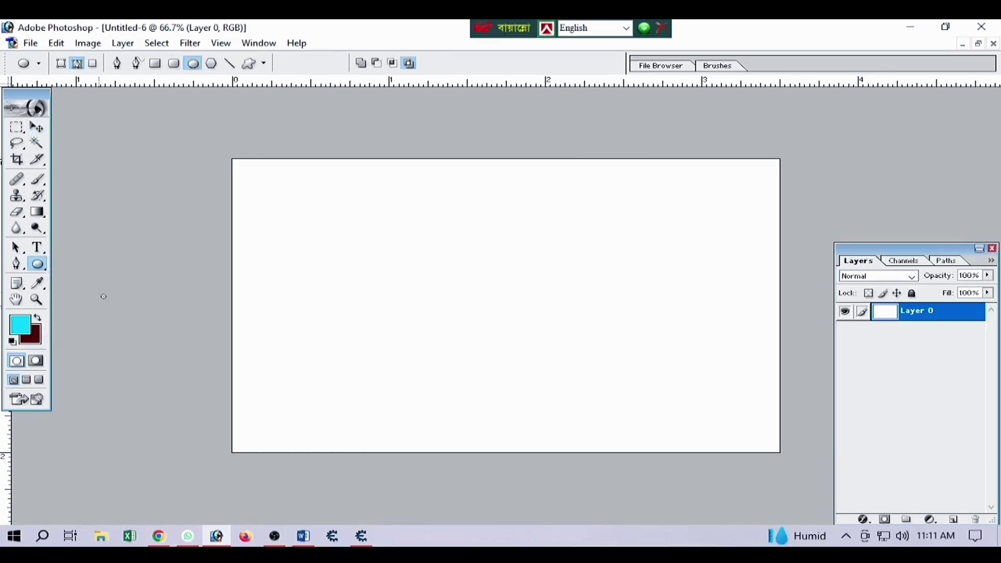
left_click(956, 520)
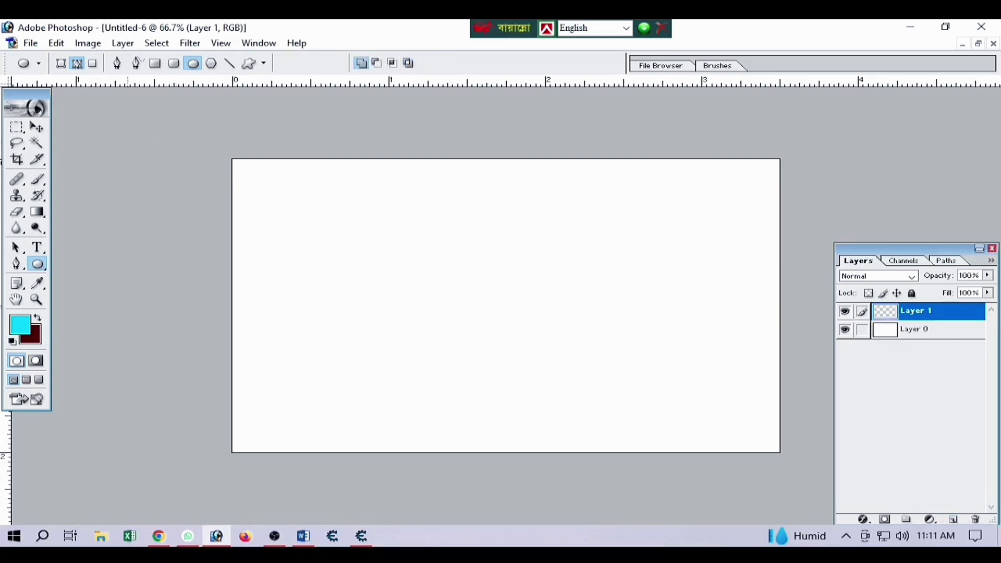
left_click_drag(119, 139, 676, 472)
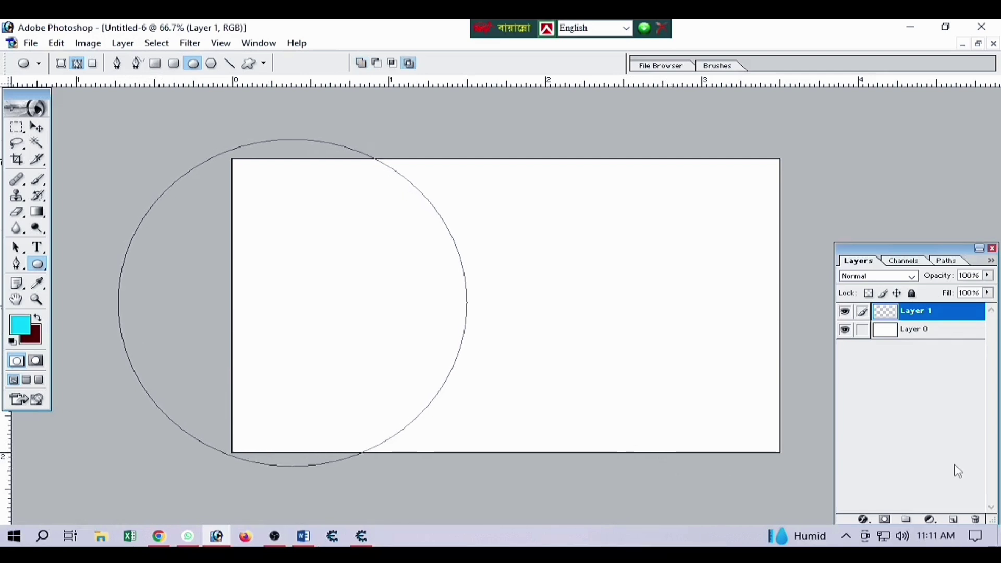
key("ctrl+Return")
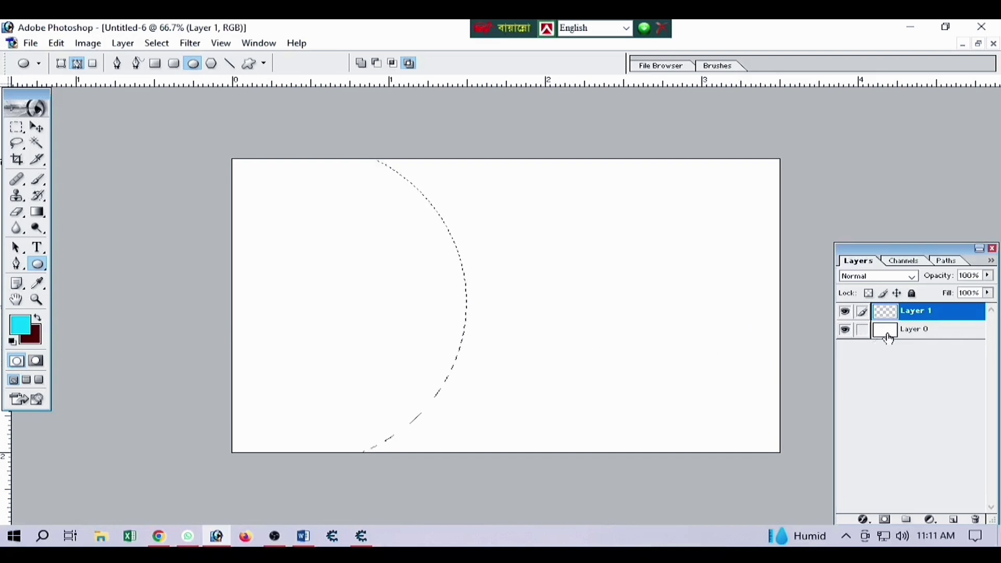
Set the background color to orange FD8C07 and fill the curved selection with it on Layer 1
left_click(38, 337)
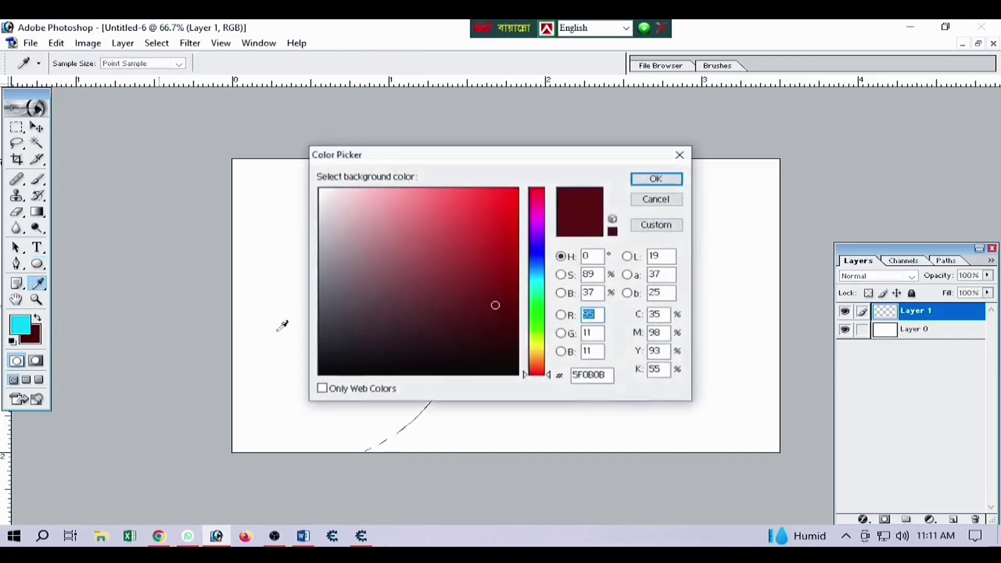
left_click(540, 351)
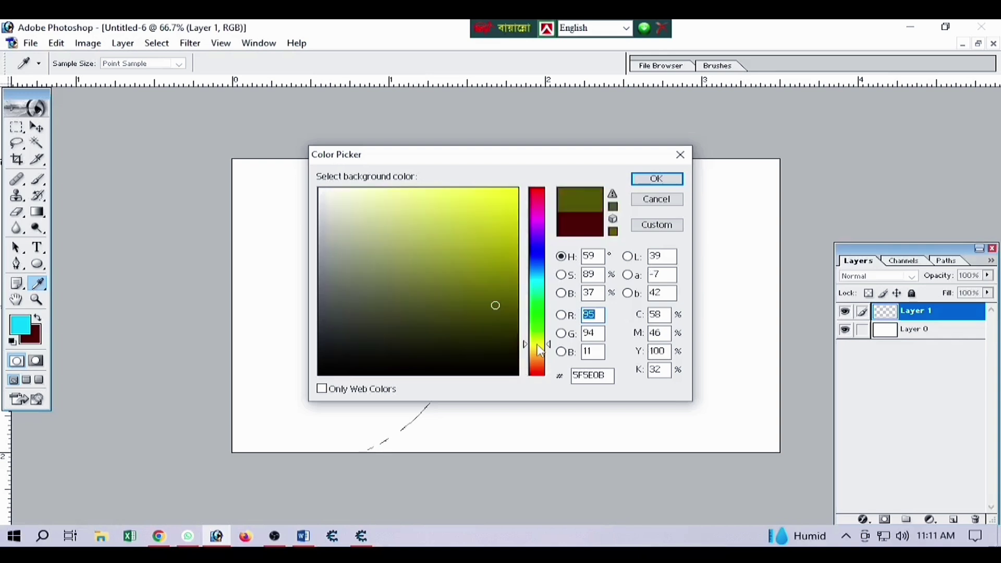
left_click_drag(541, 351, 541, 365)
left_click(513, 191)
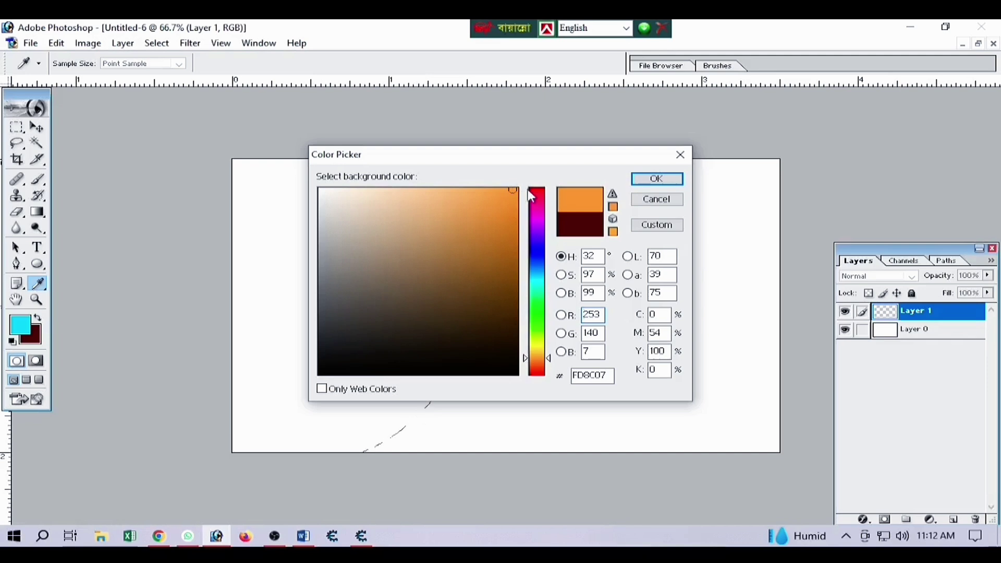
left_click(649, 179)
key("u")
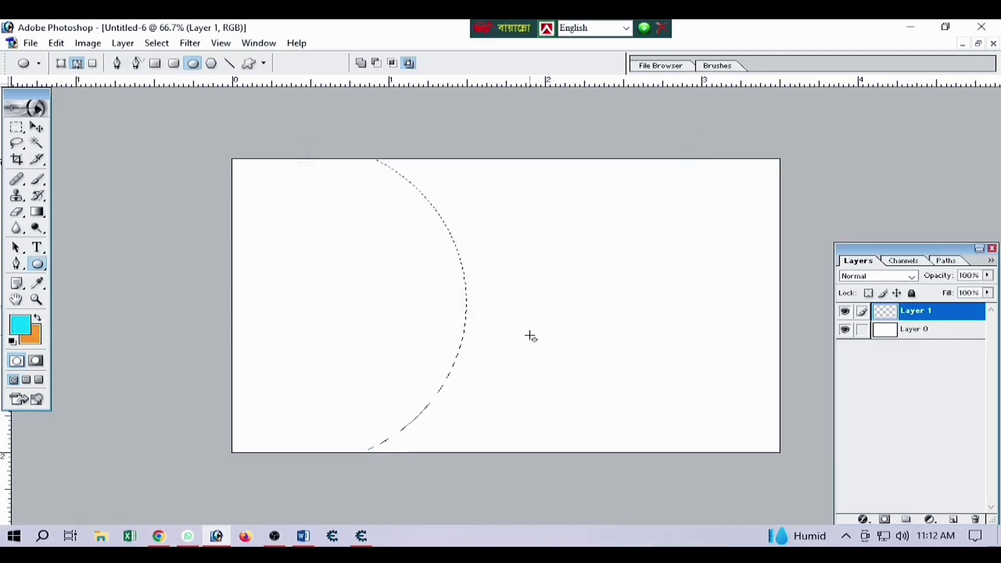
key("ctrl+BackSpace")
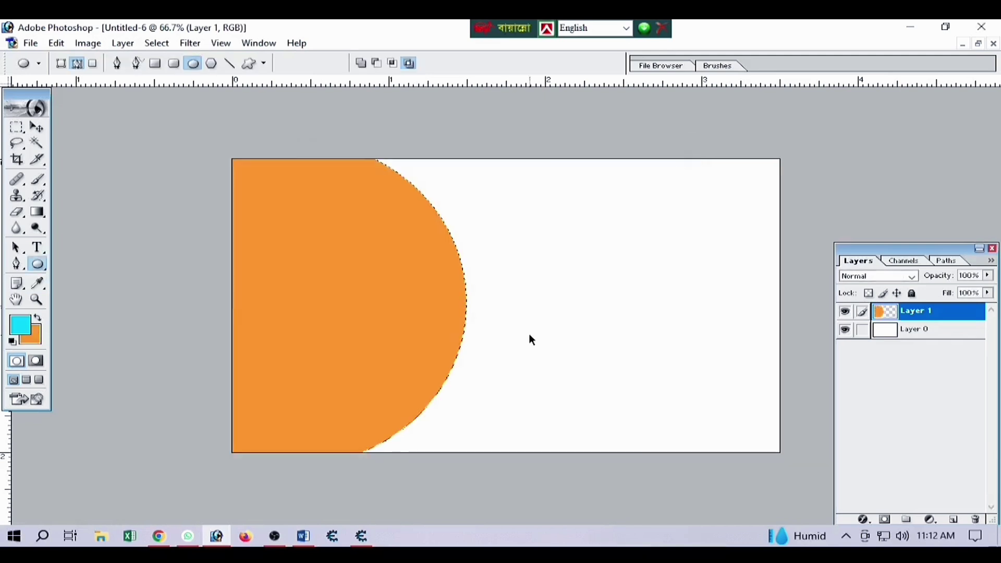
left_click(36, 130)
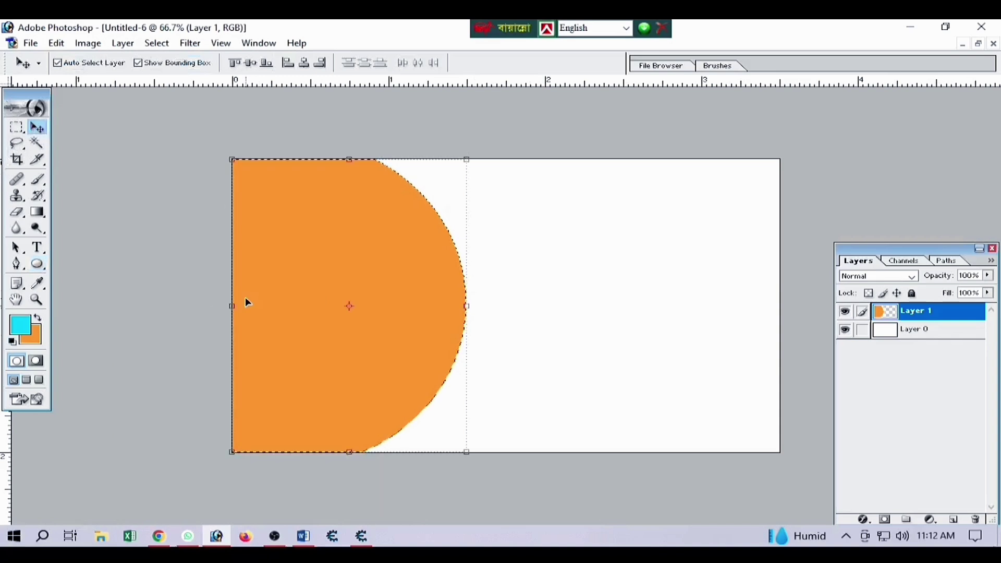
key("shift+Left")
key("shift+Left")
key("shift+Left")
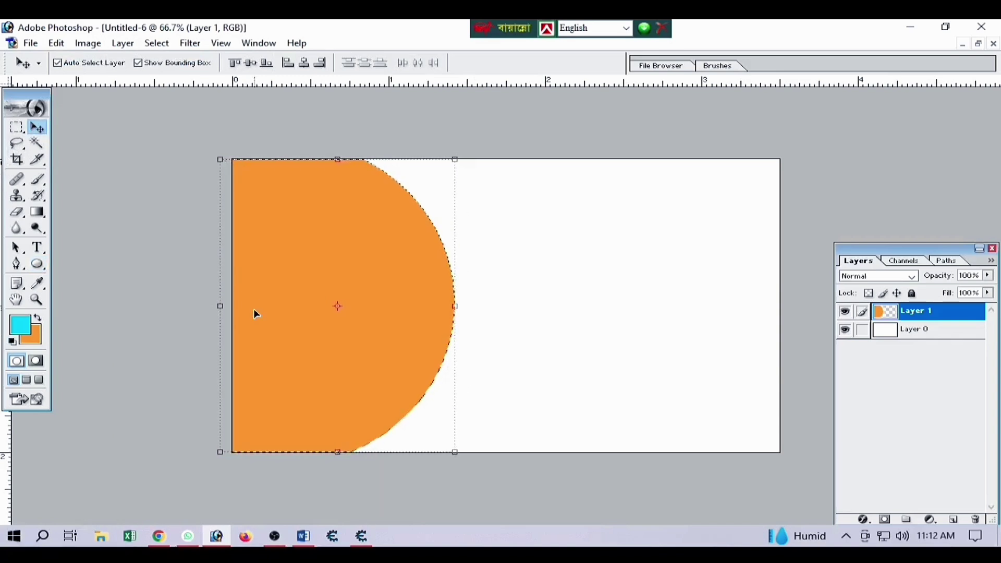
mouse_move(361, 319)
left_mouse_down()
mouse_move(337, 323)
mouse_move(378, 328)
left_mouse_up()
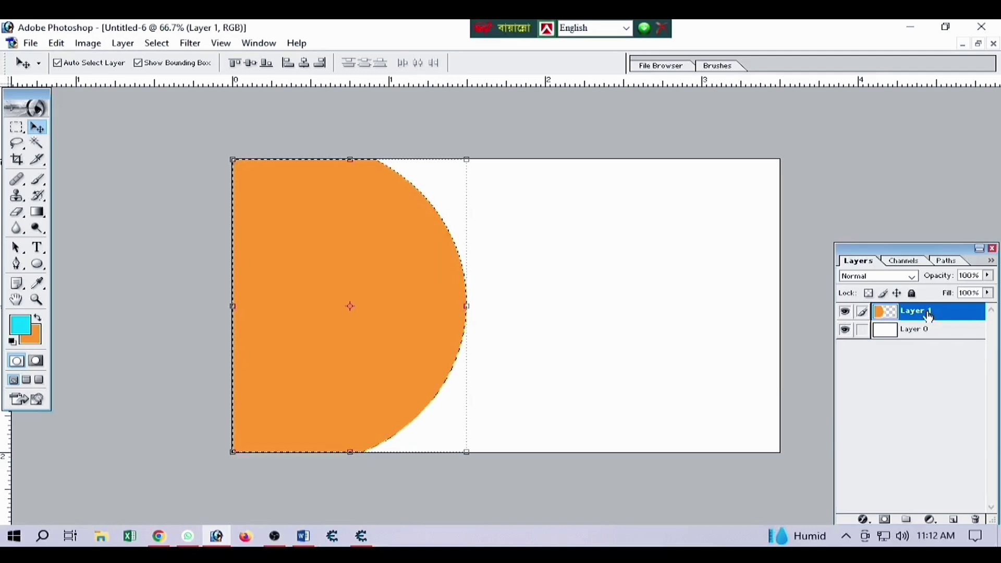
Duplicate the orange shape onto its own layer and give the copy a yellow FFF000 Color Overlay in Normal mode at 100% opacity
key("ctrl+j")
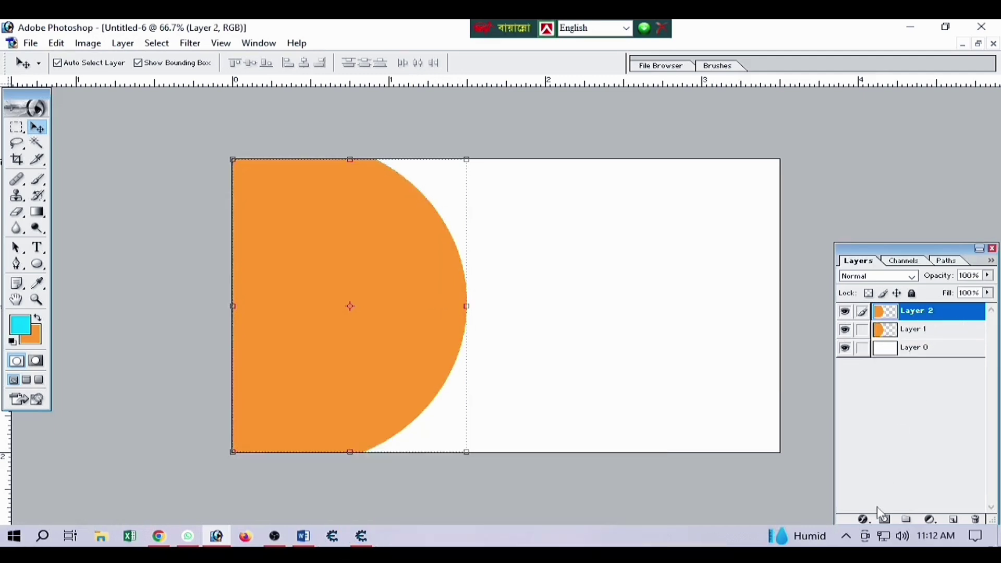
left_click(865, 520)
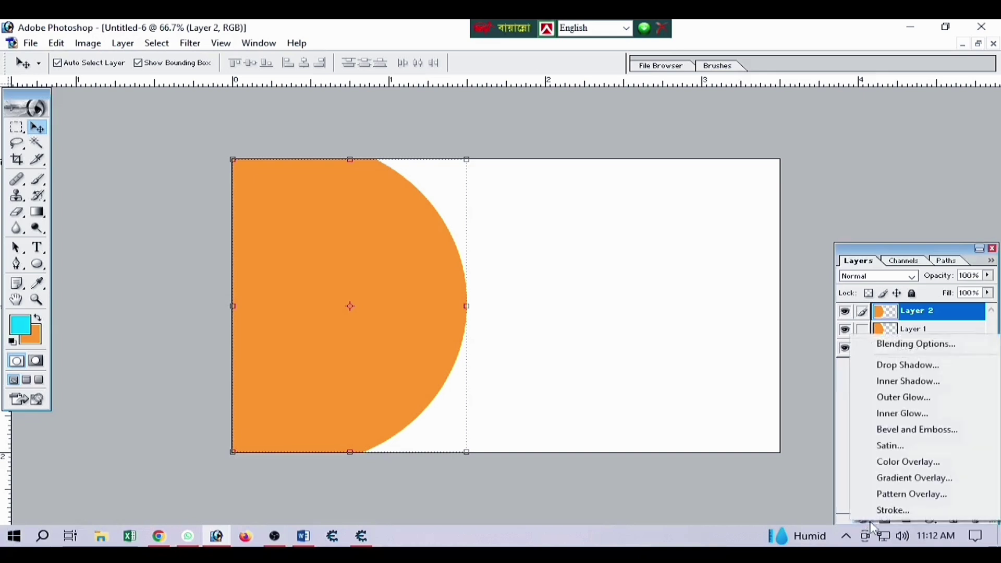
left_click(907, 463)
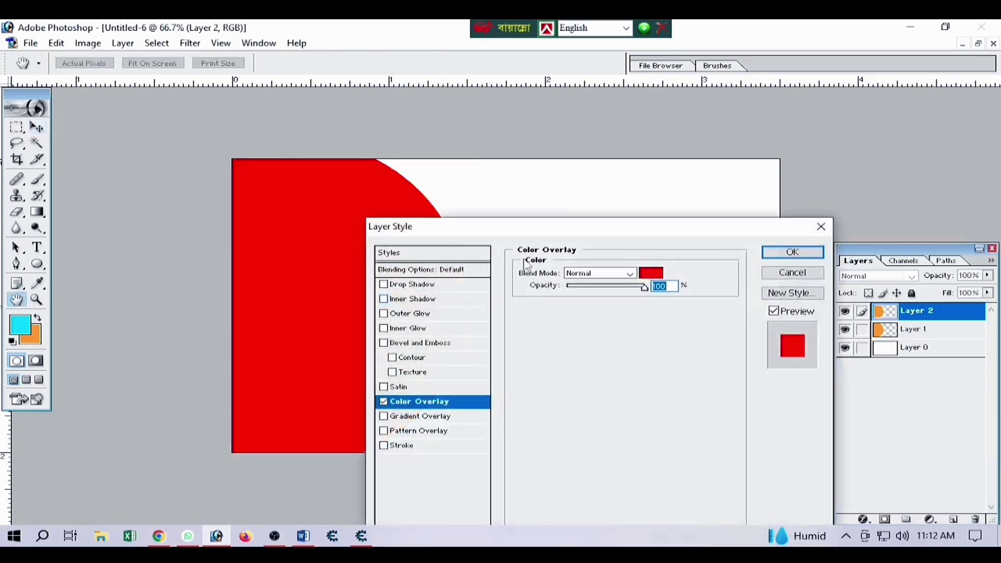
left_click_drag(498, 227, 649, 183)
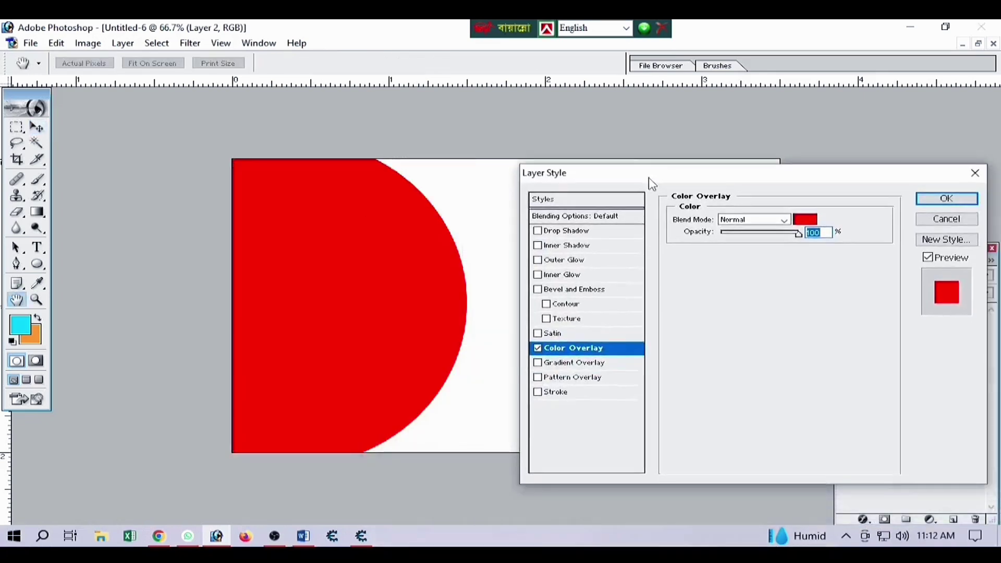
left_click(803, 221)
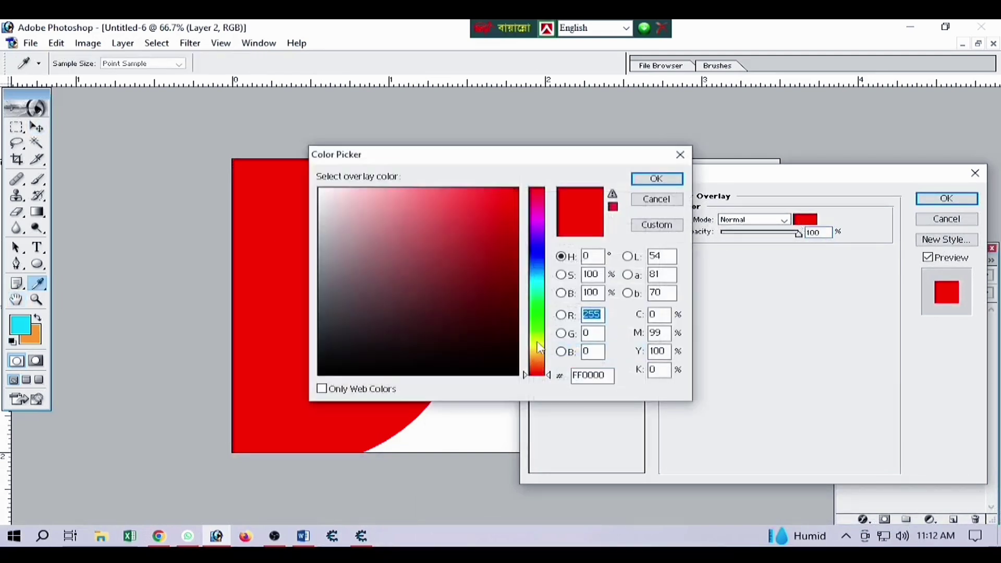
left_click(537, 346)
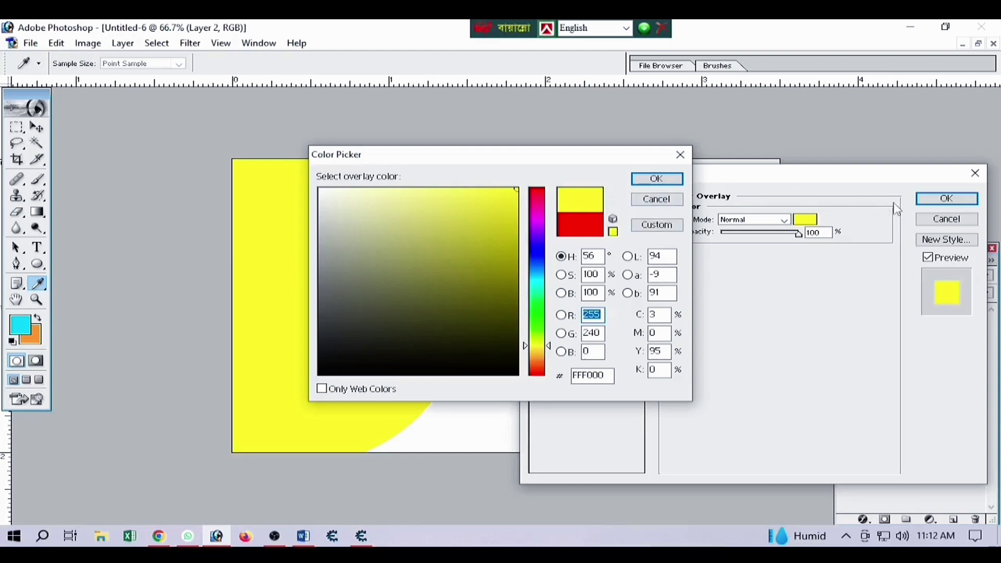
left_click(657, 179)
left_click(946, 198)
Nudge the yellow copy slightly left to expose a thin orange rim along the curved edge
key("v")
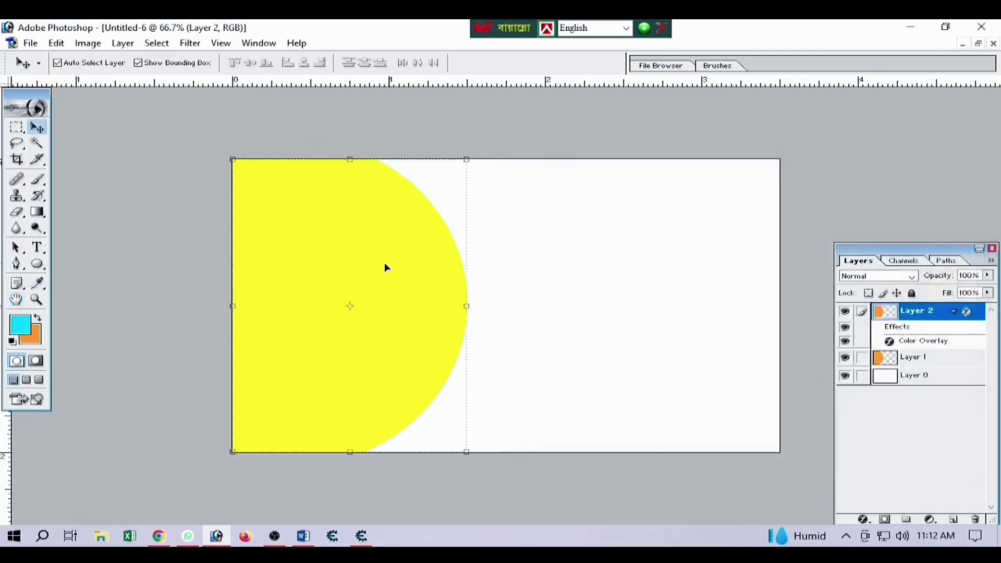
key("Left")
key("Left")
key("Left")
key("Left")
key("Left")
key("Left")
key("Left")
key("Left")
key("Left")
key("Left")
key("Left")
key("Left")
key("Left")
key("Left")
key("Left")
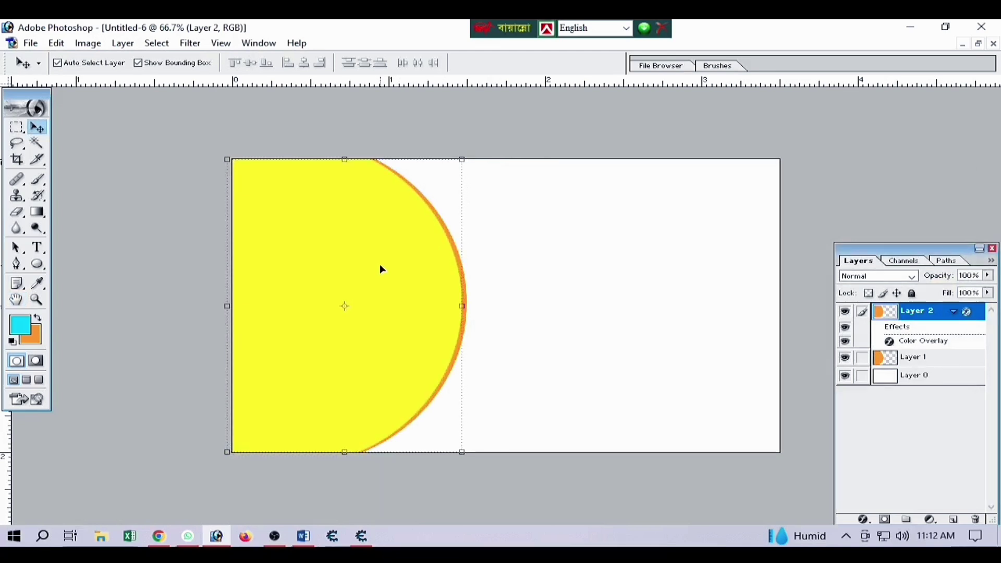
Make an elliptical selection about 0.8 inch wide in the canvas's upper right and fill it orange on Layer 0 and on a new layer above it
left_click(513, 301)
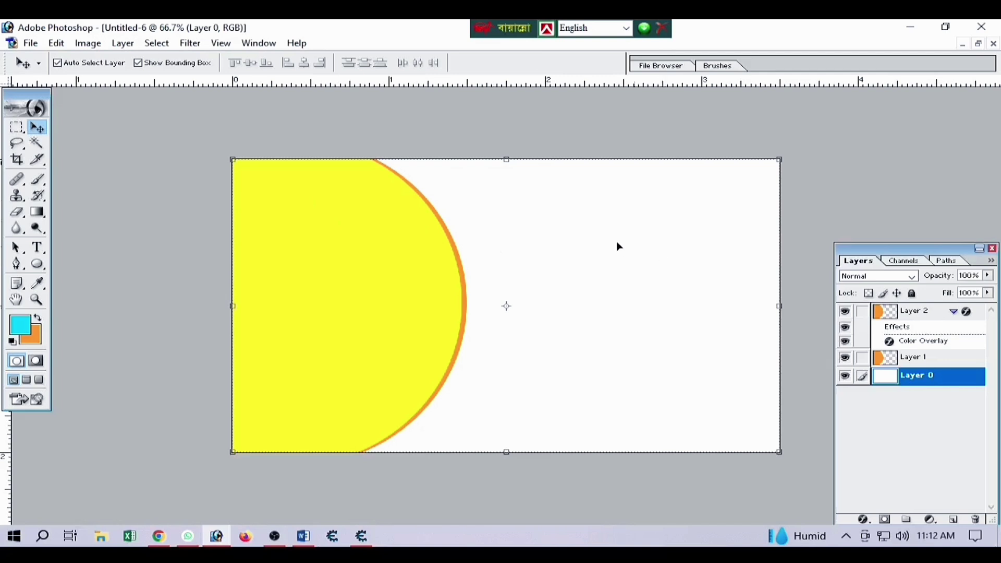
left_click(17, 127)
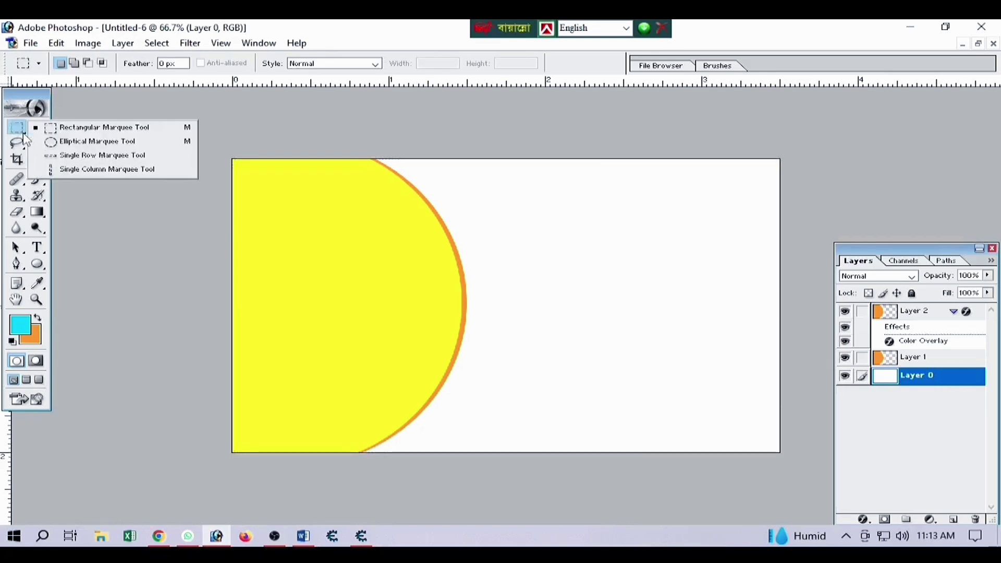
left_click(94, 141)
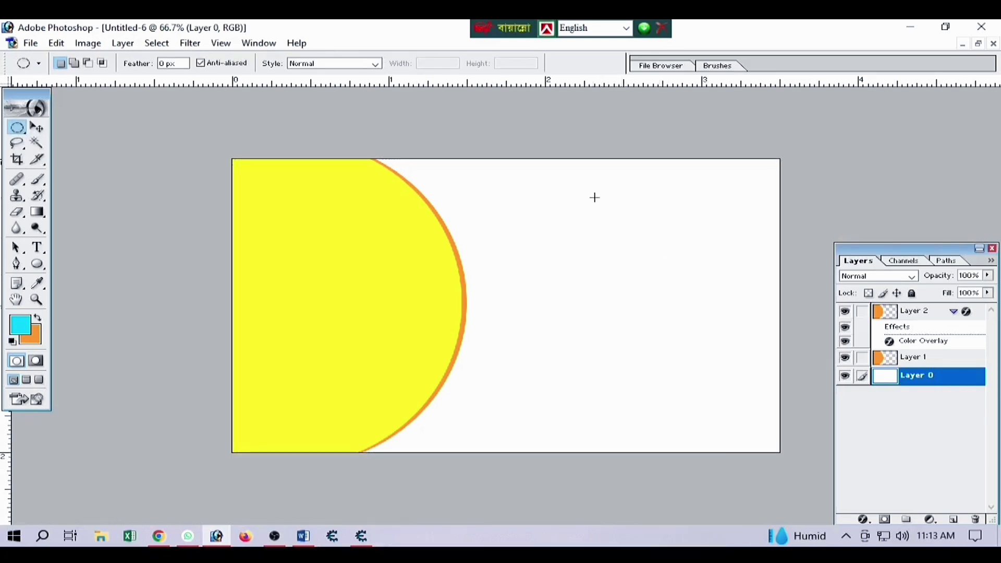
left_click_drag(724, 271, 776, 315)
key("ctrl+BackSpace")
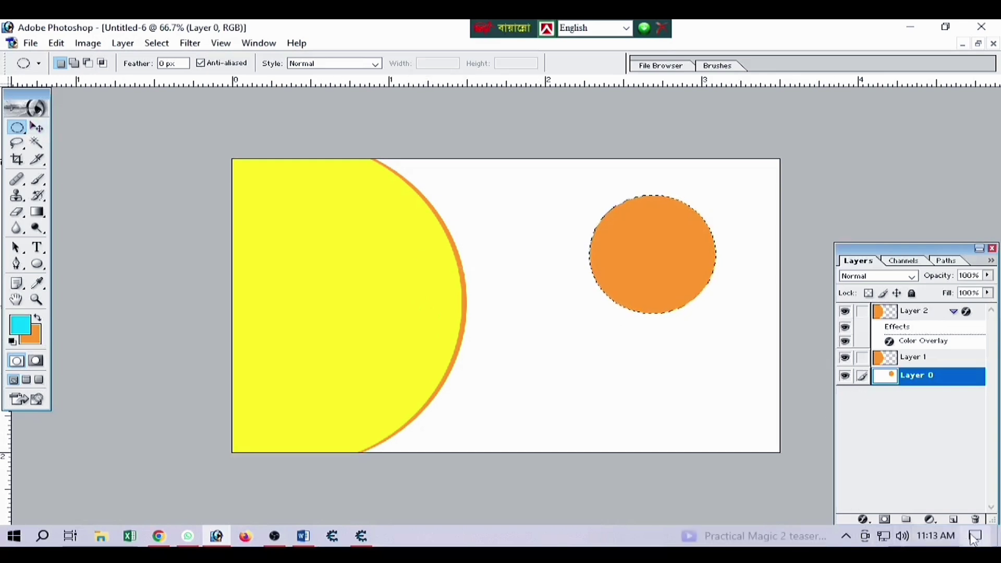
left_click(952, 520)
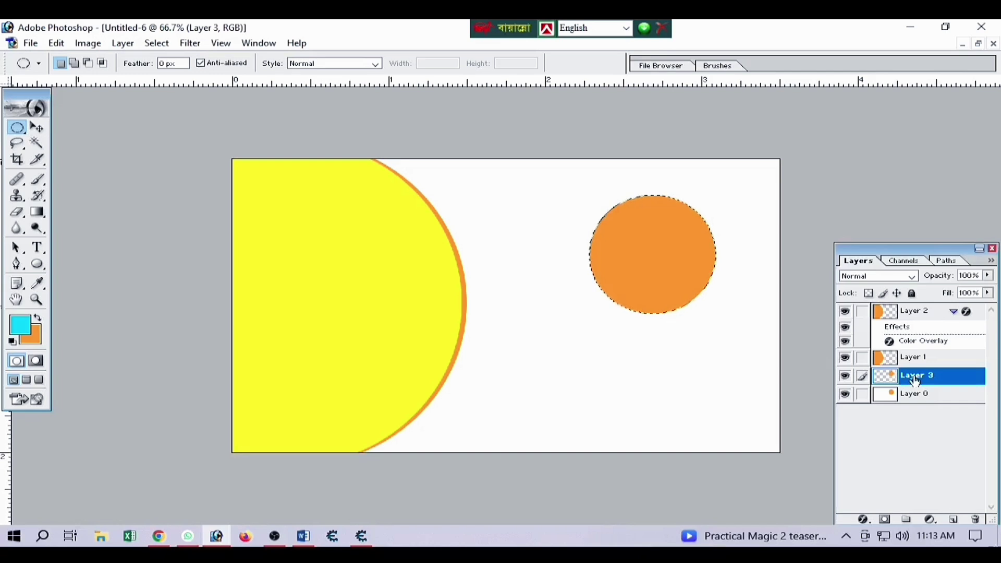
key("v")
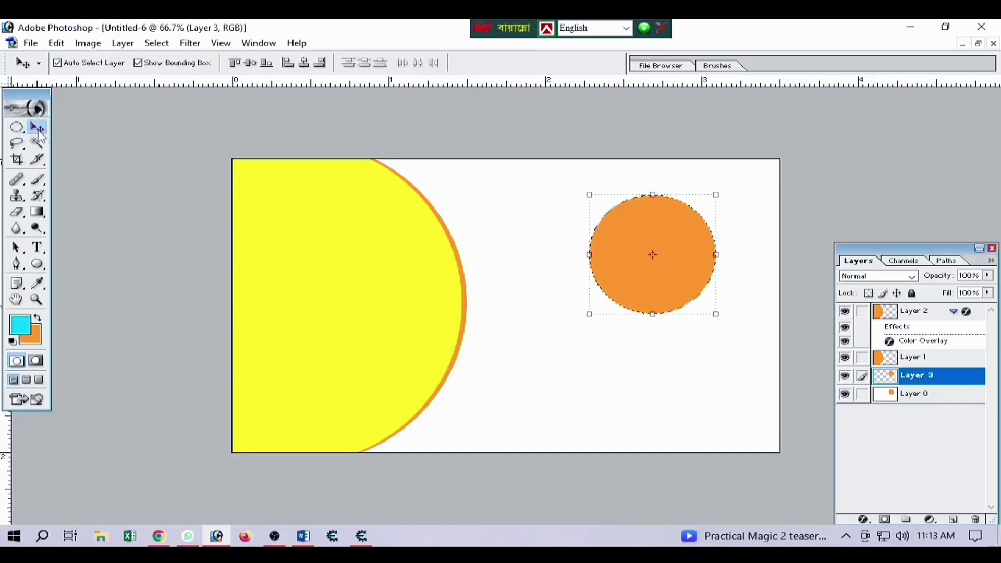
Clear the circular selection and nudge the orange circle on Layer 3 slightly upward
key("ctrl+d")
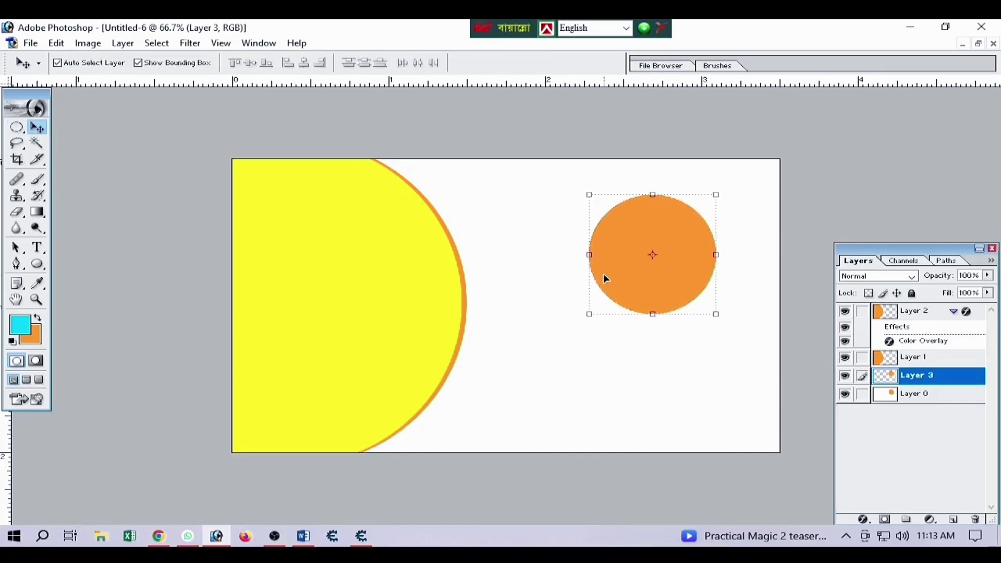
mouse_move(658, 267)
left_mouse_down()
mouse_move(667, 371)
mouse_move(674, 321)
mouse_move(661, 273)
left_mouse_up()
left_click(671, 253)
left_click(658, 268)
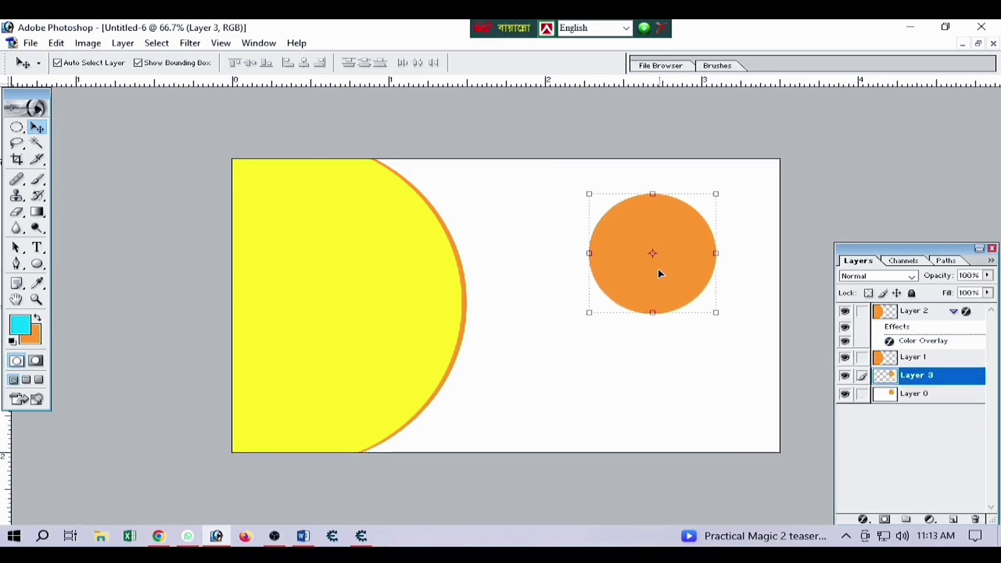
key("ctrl+z")
key("ctrl+z")
Duplicate the orange circle layer and scale the copy down to 92.6% about its center
key("ctrl+j")
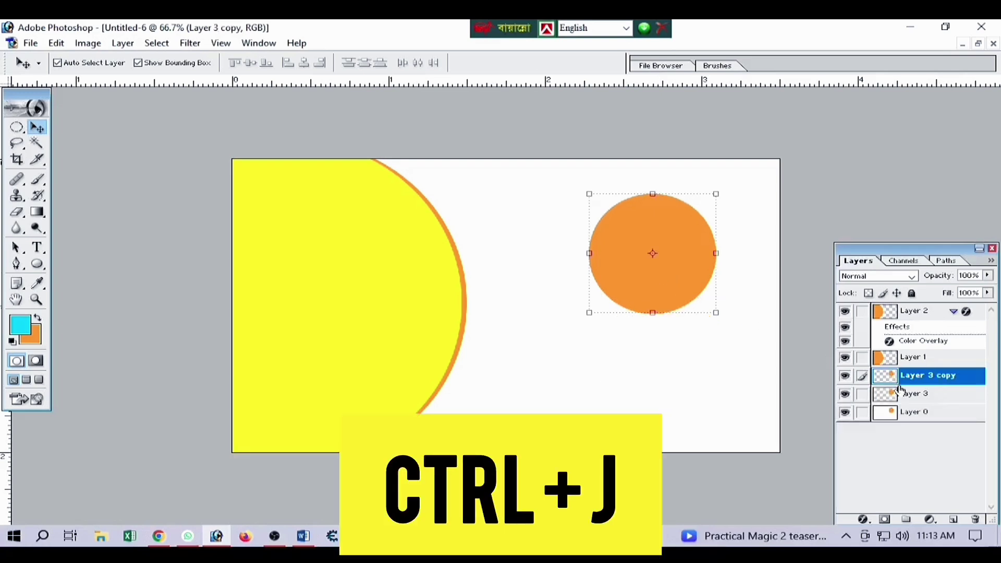
left_click_drag(719, 313, 715, 309)
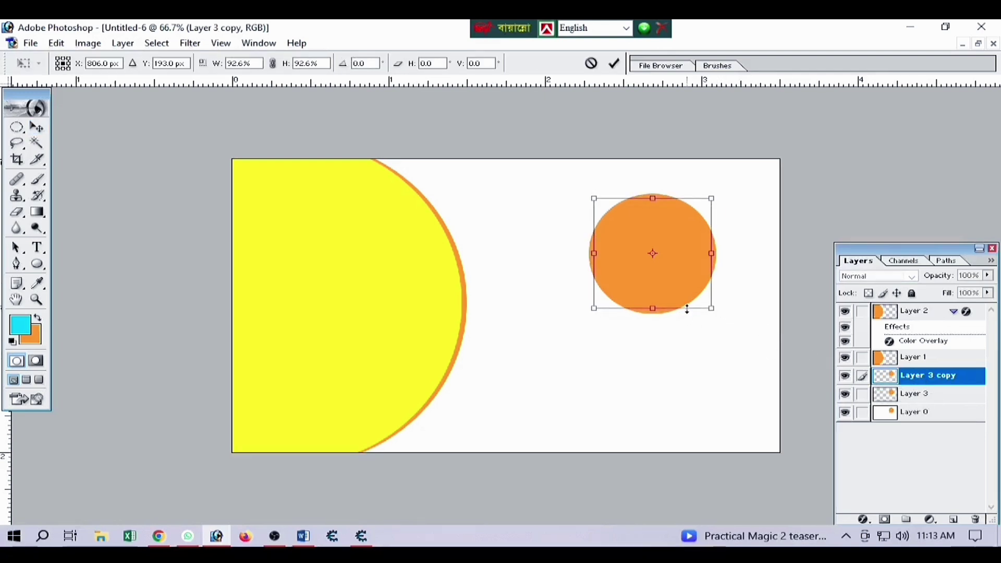
key("Return")
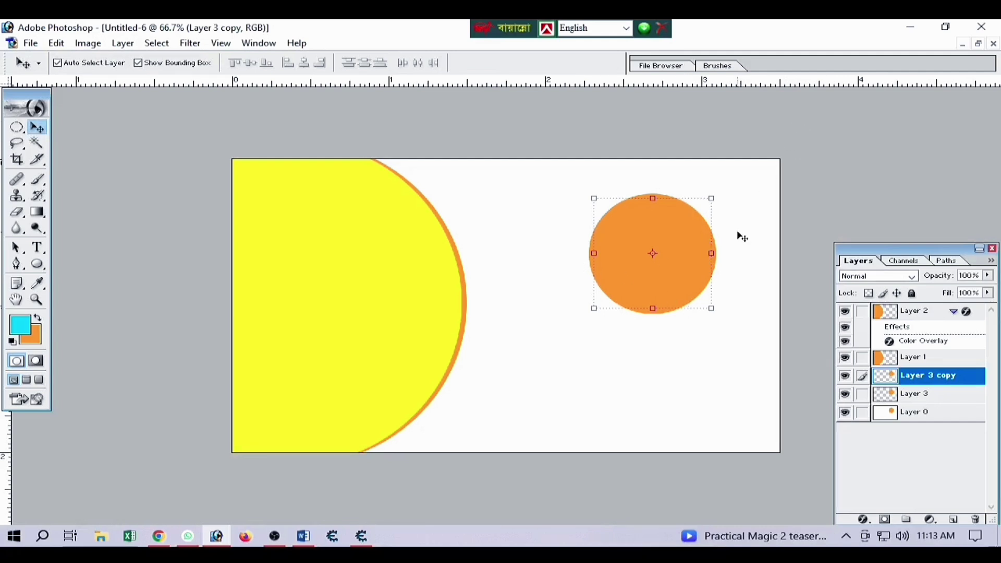
Open the portrait photo Untitled-18 copy from the Desktop and bring it into the Untitled-6 card as a layer above the smaller circle
key("ctrl+o")
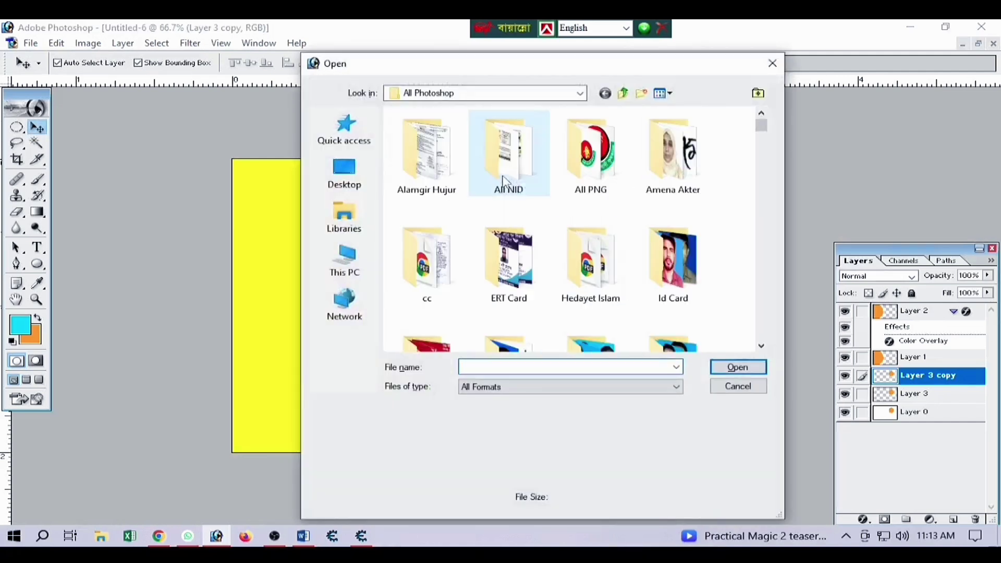
left_click(344, 172)
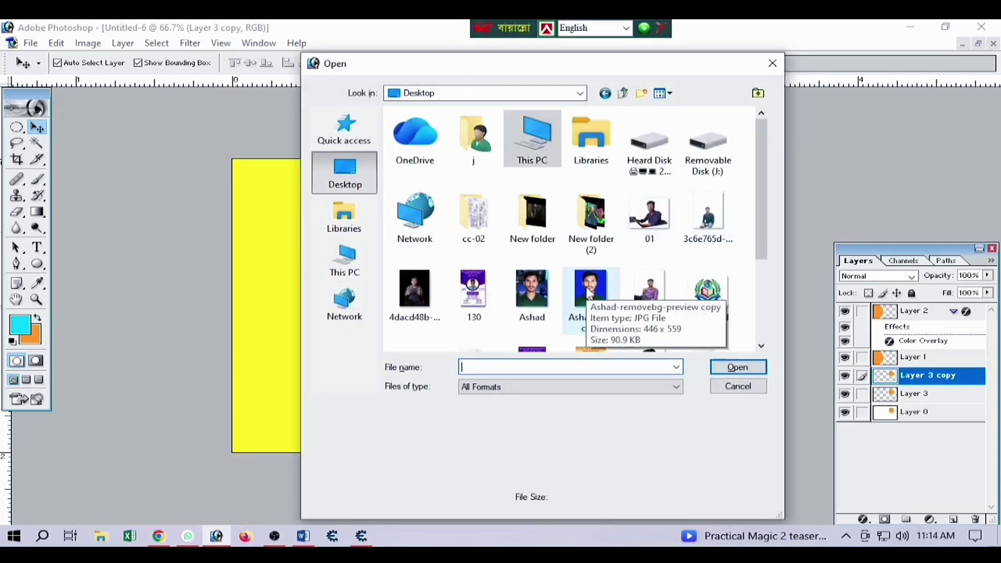
scroll(589, 295, "down", 3)
left_click(531, 328)
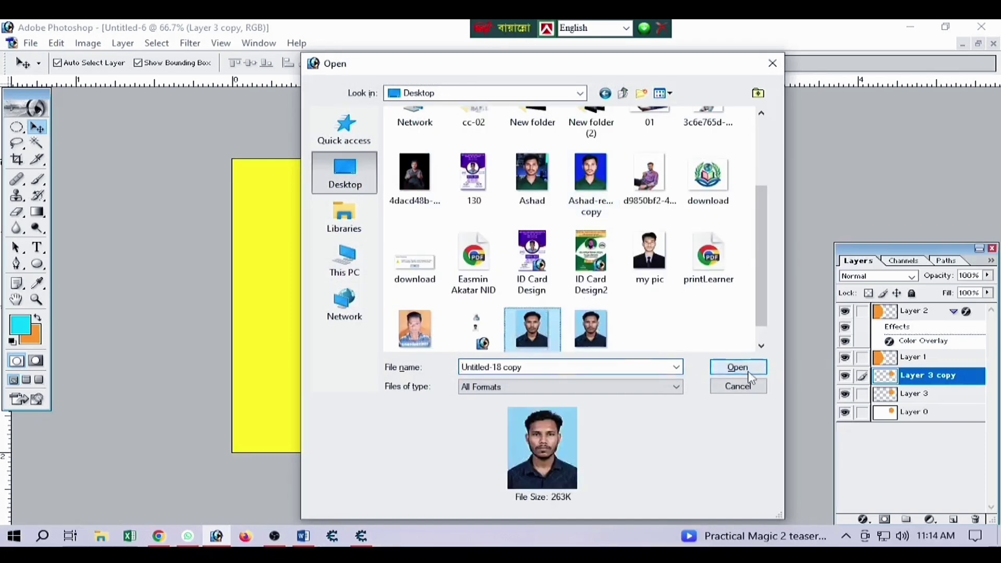
left_click(737, 367)
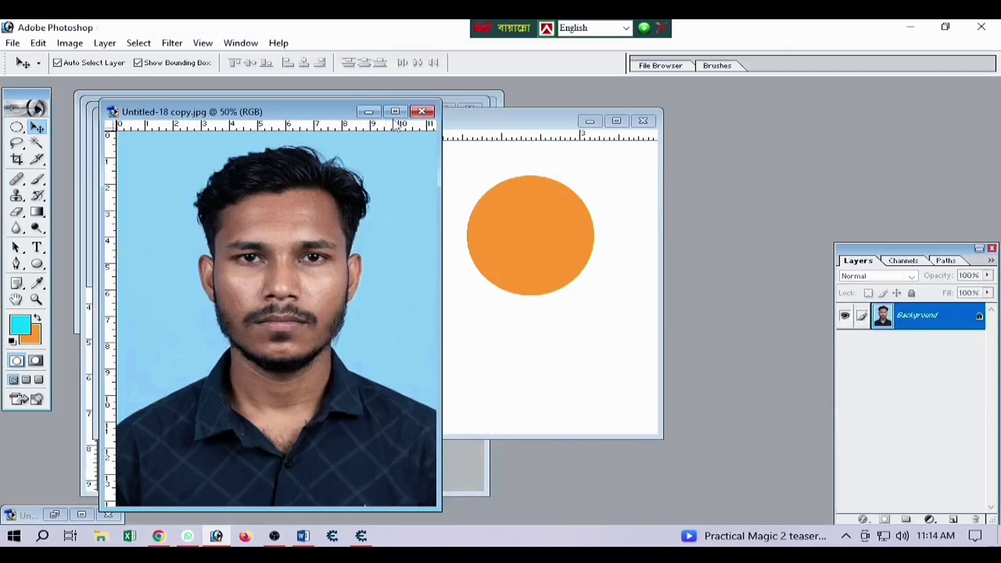
left_click(394, 111)
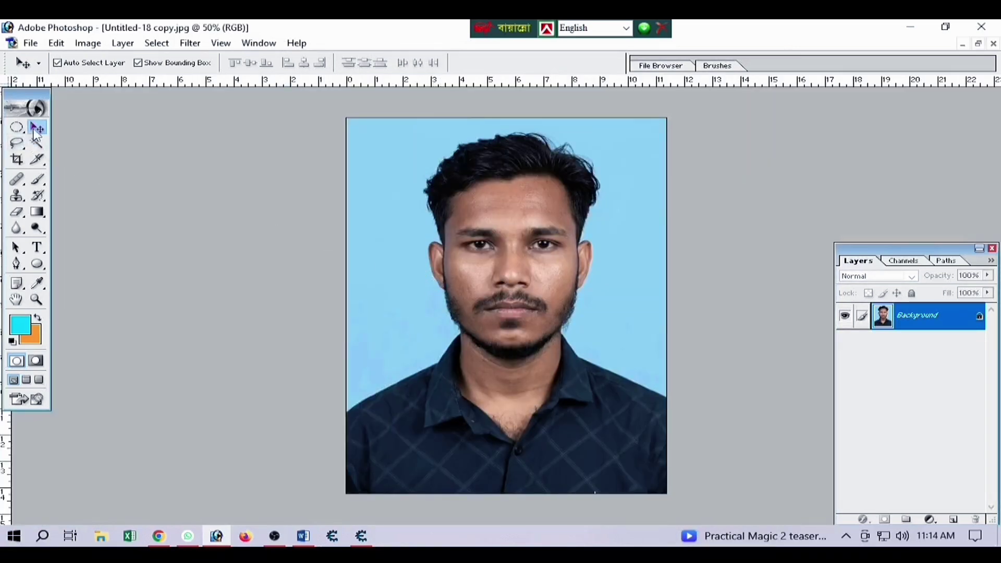
left_click(977, 43)
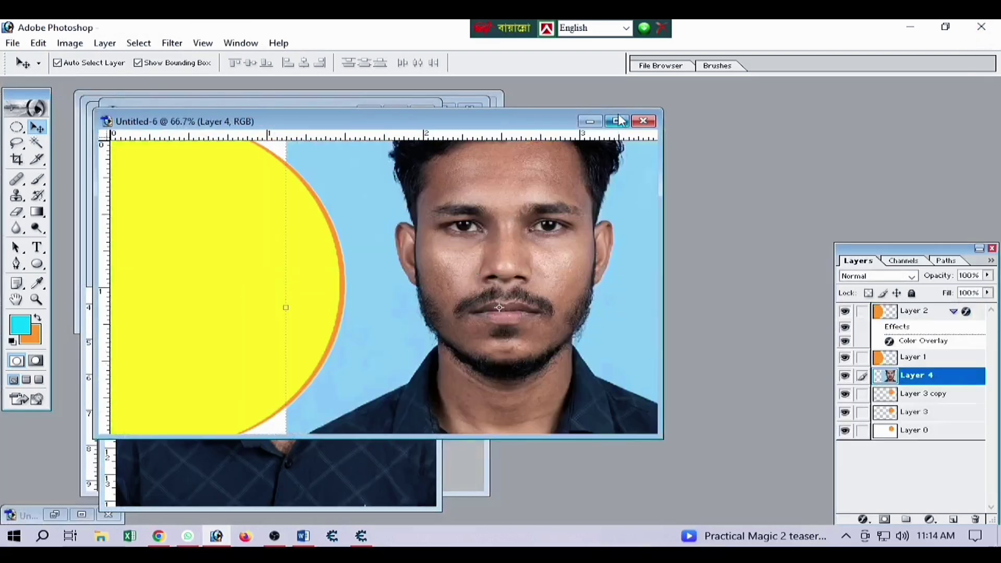
left_click(616, 119)
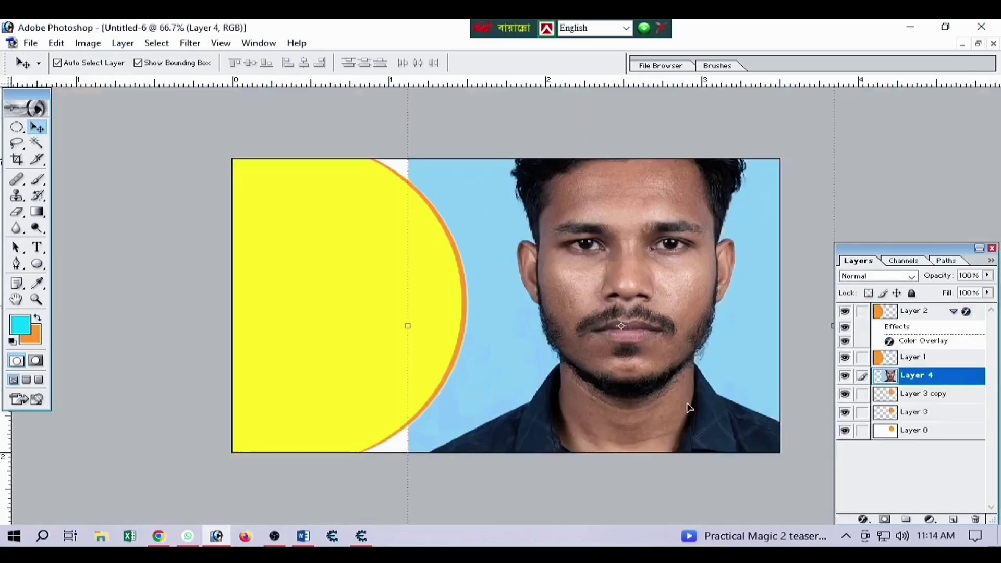
Scale the portrait layer to 24.3% and place it over the orange circle
key("ctrl+t")
key("ctrl+minus")
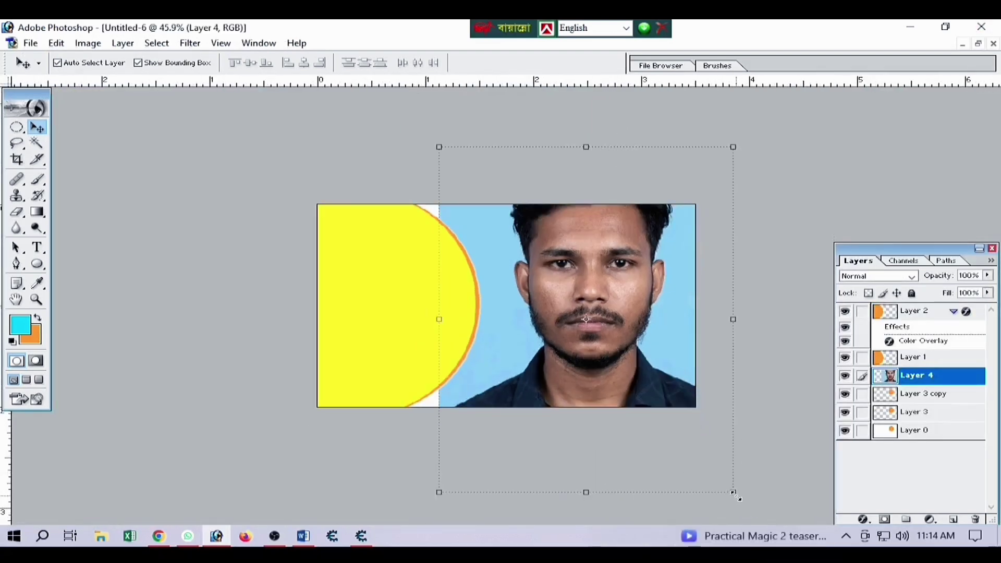
left_click_drag(732, 492, 625, 366)
left_click_drag(593, 337, 615, 291)
mouse_move(648, 320)
left_mouse_down()
mouse_move(631, 311)
mouse_move(649, 316)
left_mouse_up()
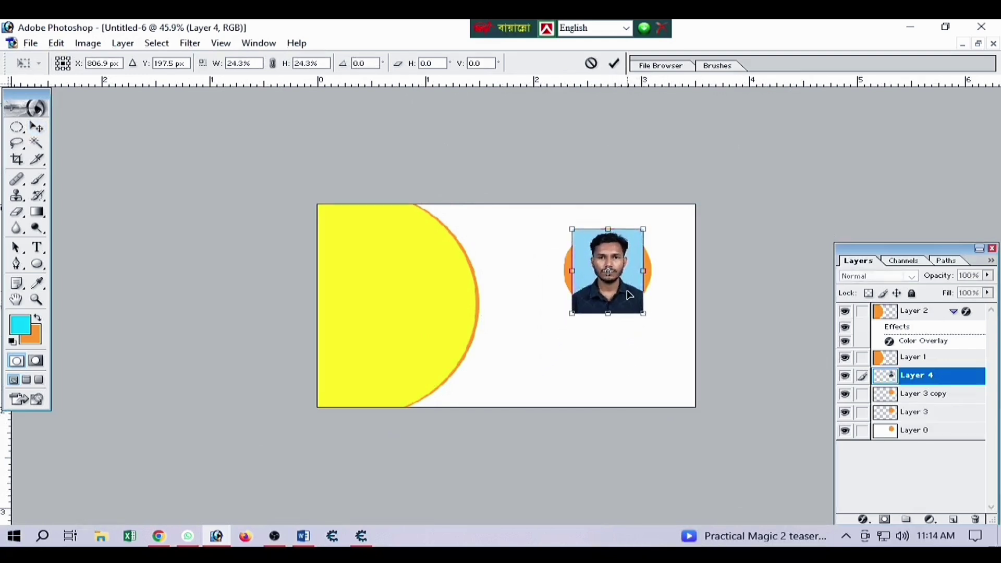
key("Return")
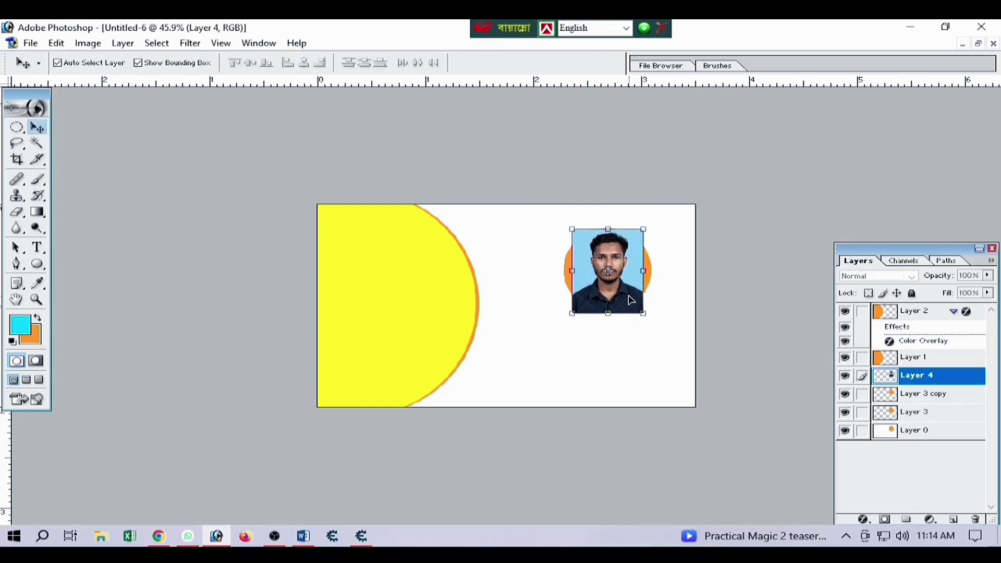
Clip the portrait to the smaller circle, enlarge it slightly and position it so it fills the circle inside the orange ring
scroll(631, 300, "up", 6)
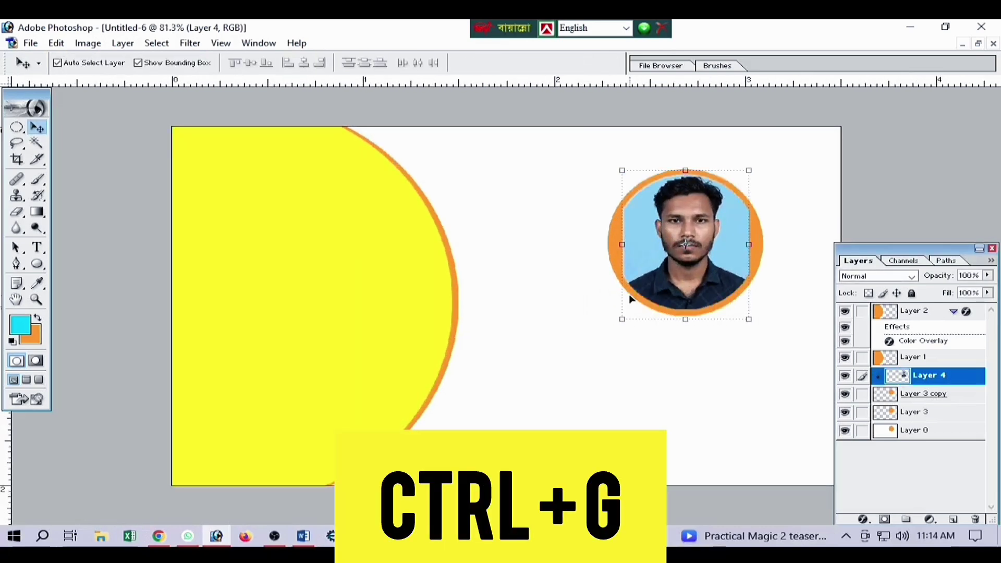
left_click_drag(749, 319, 761, 325)
left_click_drag(706, 245, 705, 253)
key("Return")
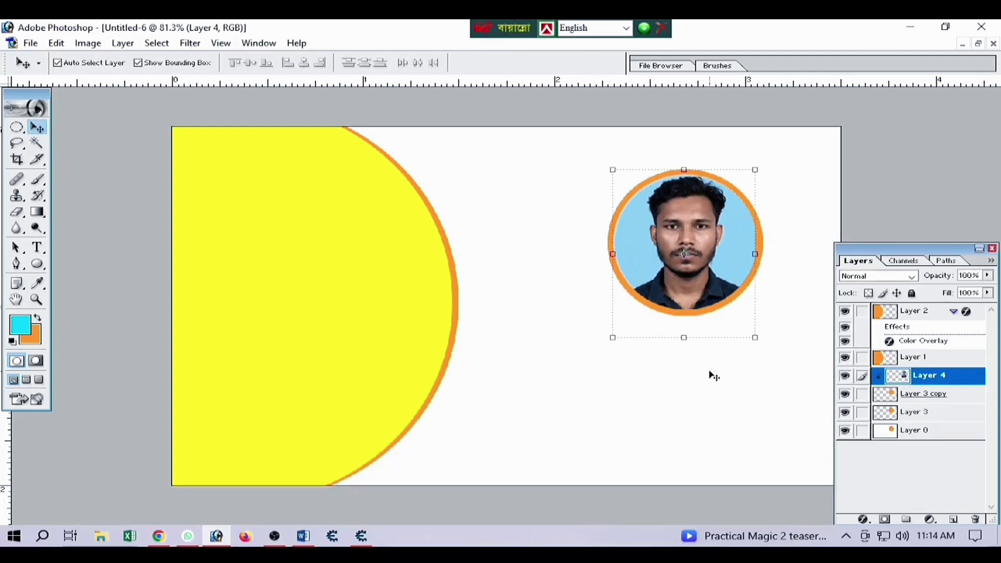
left_click(785, 417)
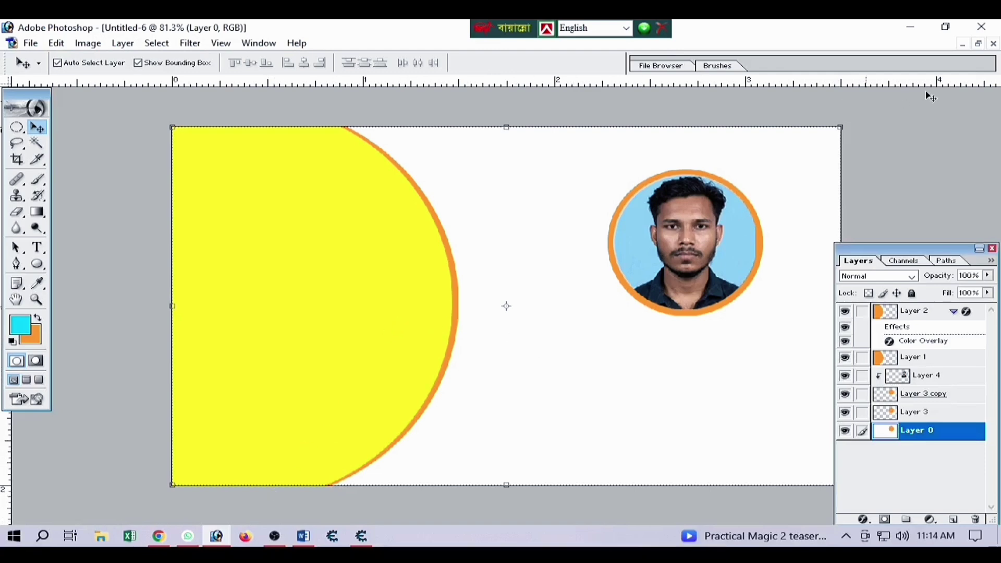
Rearrange the open documents, minimizing the logo and moving the card and QR code aside to uncover the Untitled-3 business text
left_click(978, 44)
left_click_drag(287, 122, 639, 129)
left_click(328, 140)
left_click(368, 109)
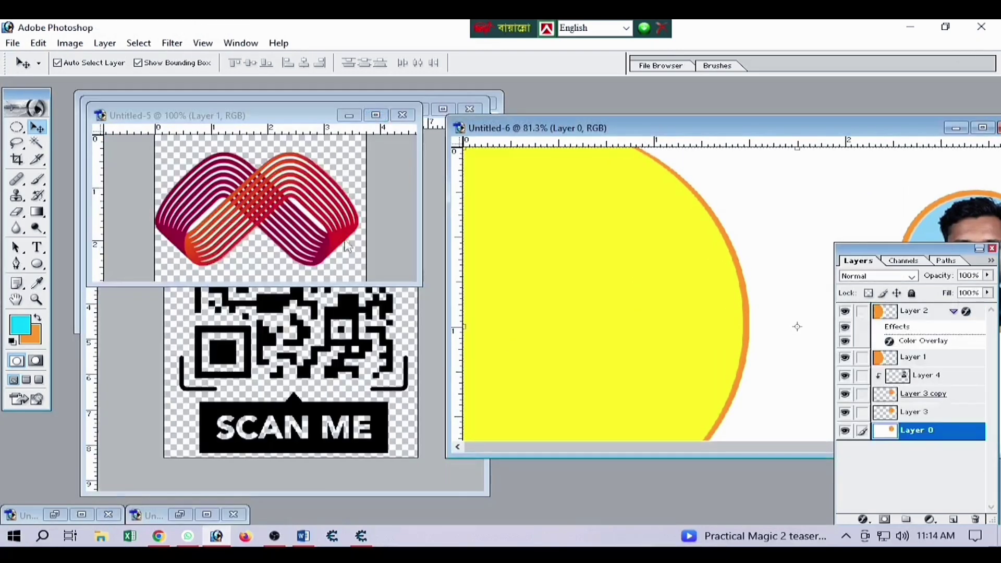
left_click(349, 115)
left_click_drag(311, 109, 318, 276)
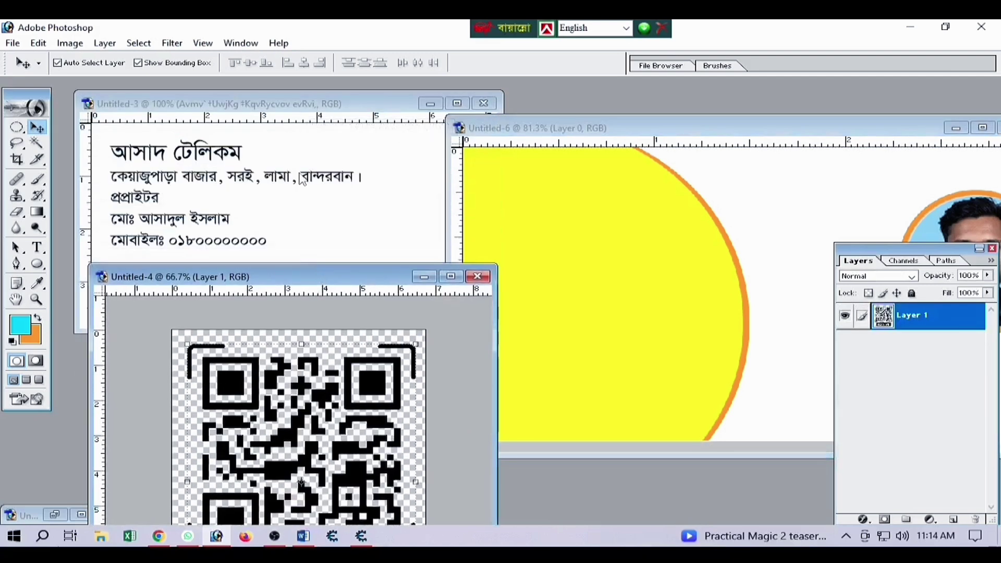
Copy the heading line আসাদ টেলিকম from the text block in Untitled-3
left_click(303, 180)
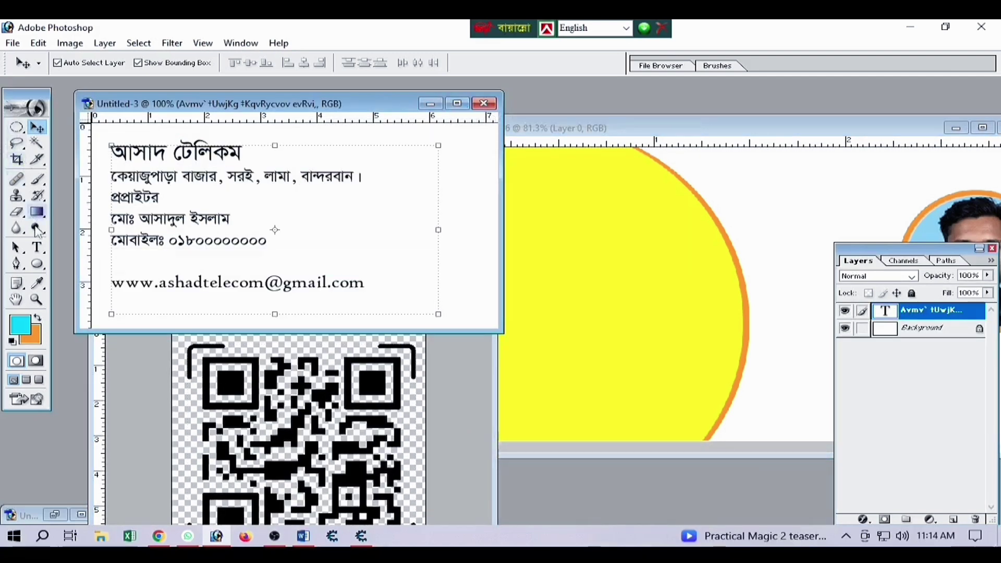
left_click(37, 247)
left_click_drag(241, 153, 109, 152)
key("ctrl+c")
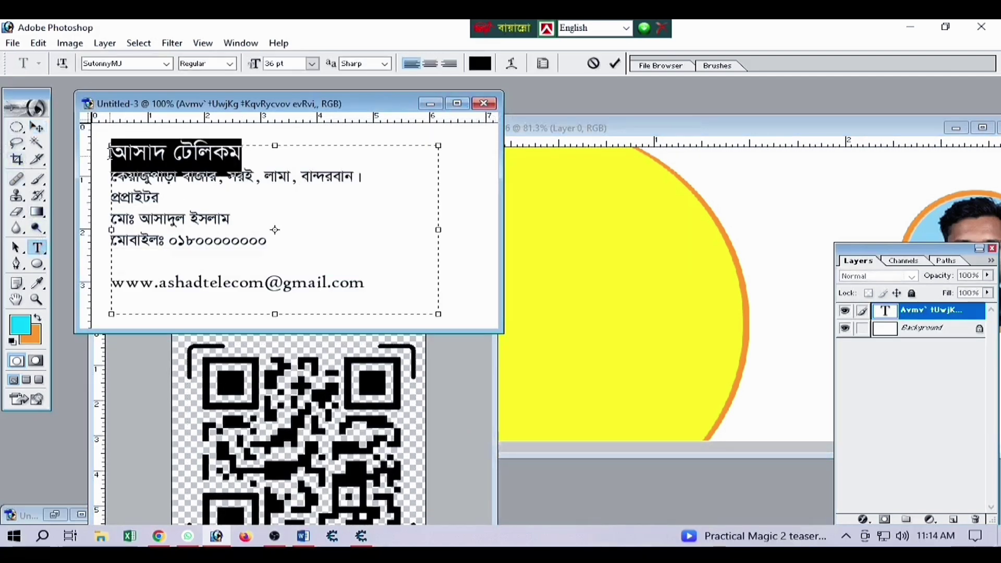
Bring the Untitled-6 card forward and paste the copied heading as a text layer in the white area below the portrait
left_click(780, 192)
left_click_drag(778, 133, 520, 109)
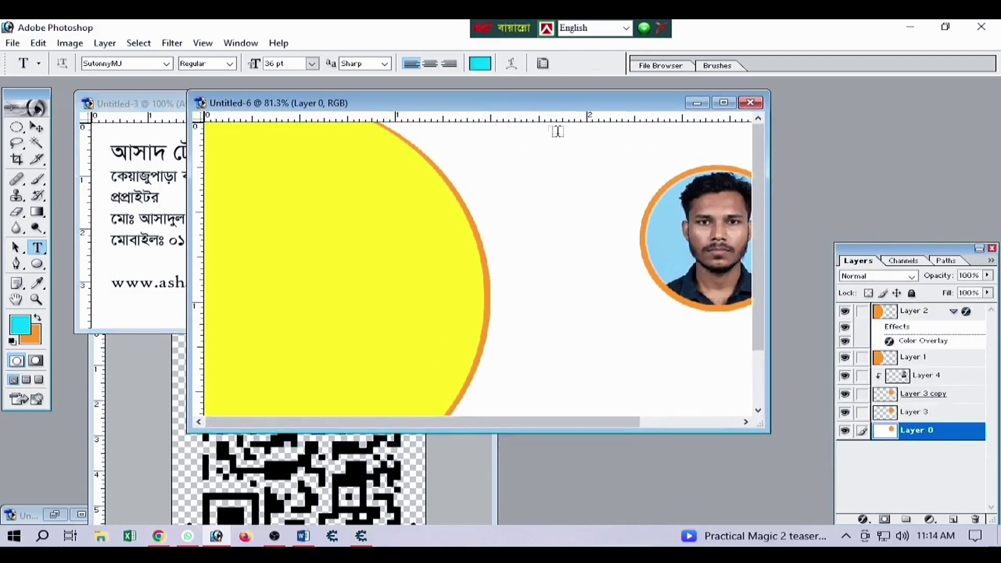
left_click(530, 271)
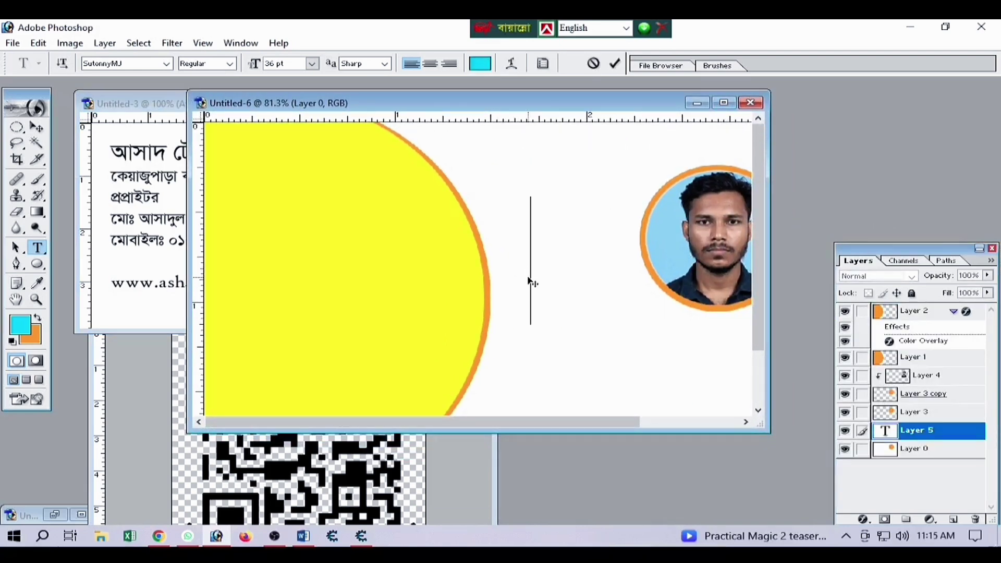
left_click(36, 127)
key("ctrl+0")
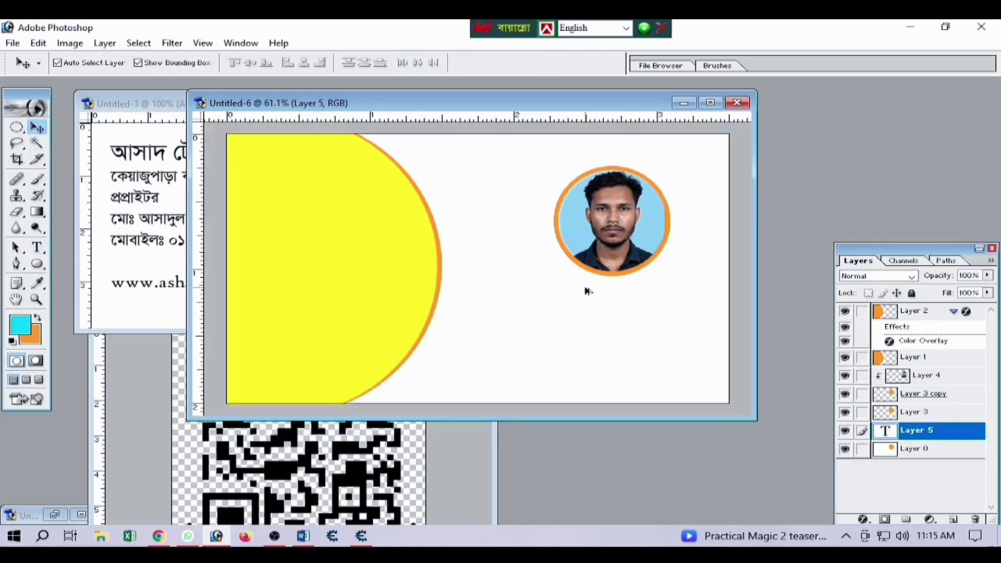
key("ctrl+minus")
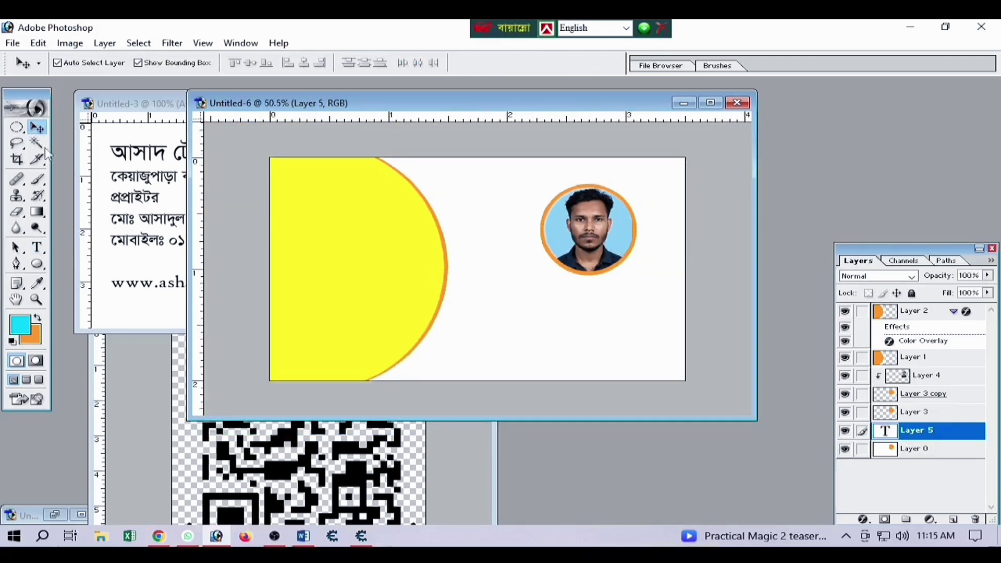
left_click(37, 249)
left_click(505, 323)
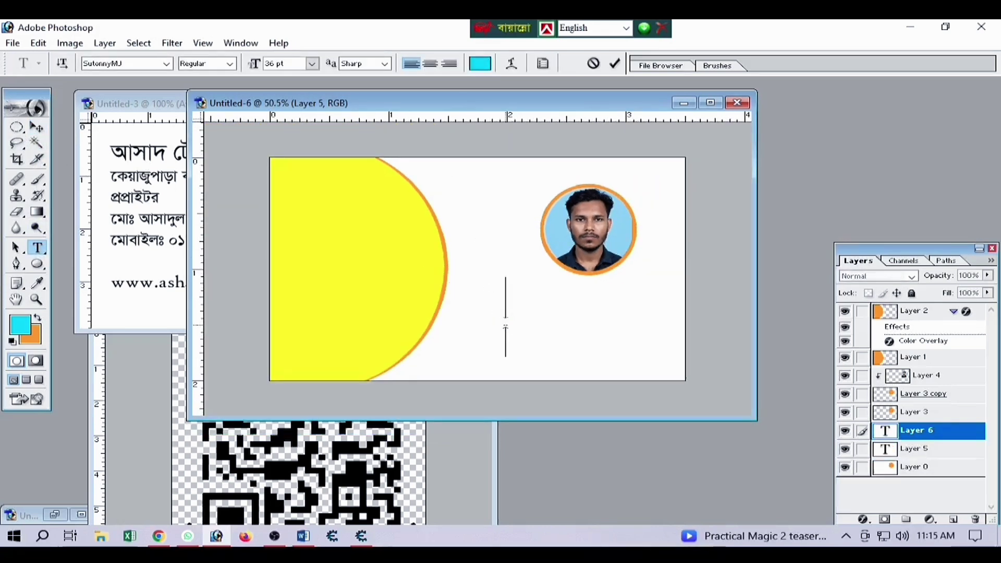
key("ctrl+v")
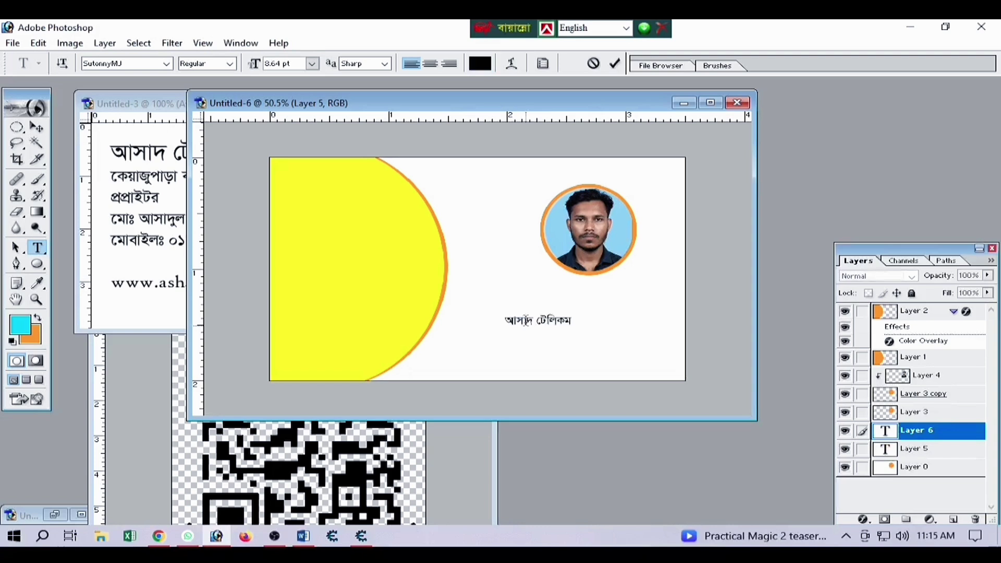
Scale the আসাদ টেলিকম heading to 316% and place it directly beneath the portrait circle
left_click(36, 127)
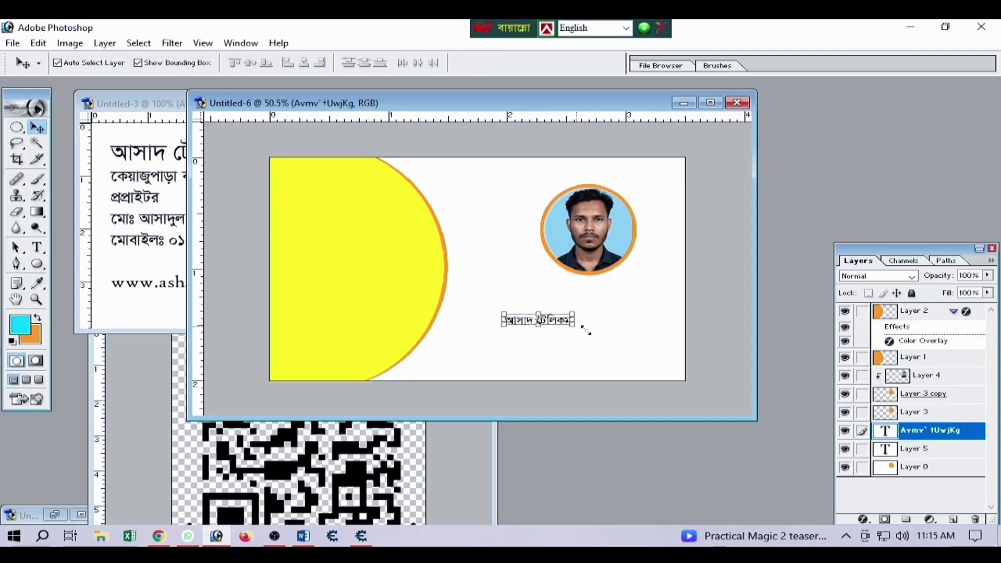
left_click_drag(574, 327, 653, 356)
left_click_drag(569, 328, 610, 306)
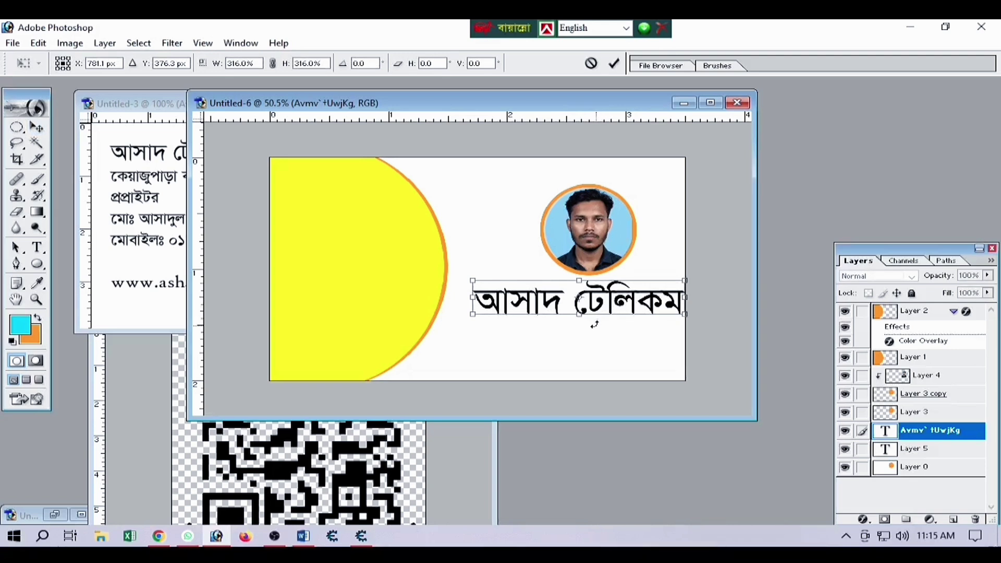
key("Return")
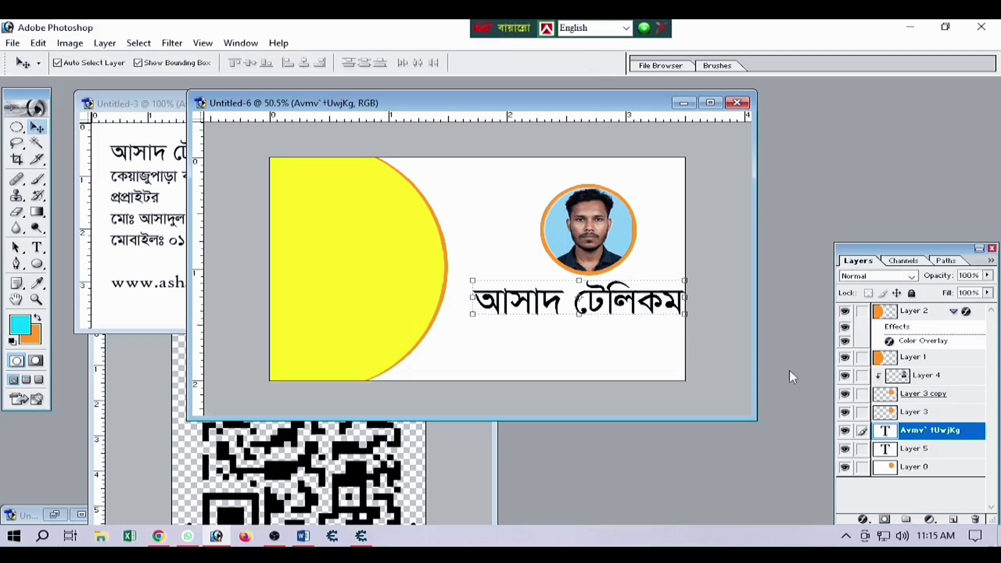
Add a Gradient Overlay to the আসাদ টেলিকম heading and load the Orange, Yellow, Orange preset in the Gradient Editor
left_click(864, 521)
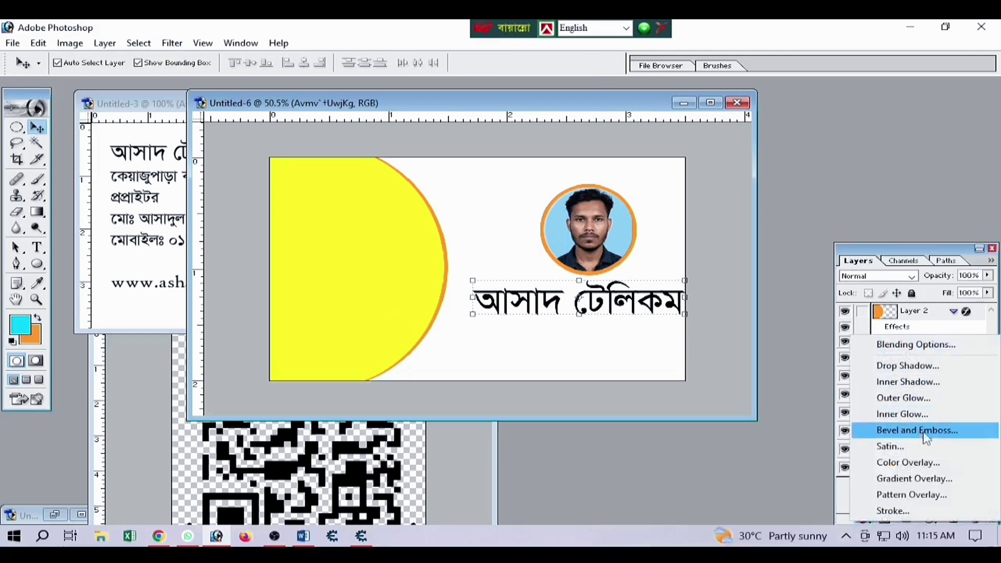
left_click(929, 477)
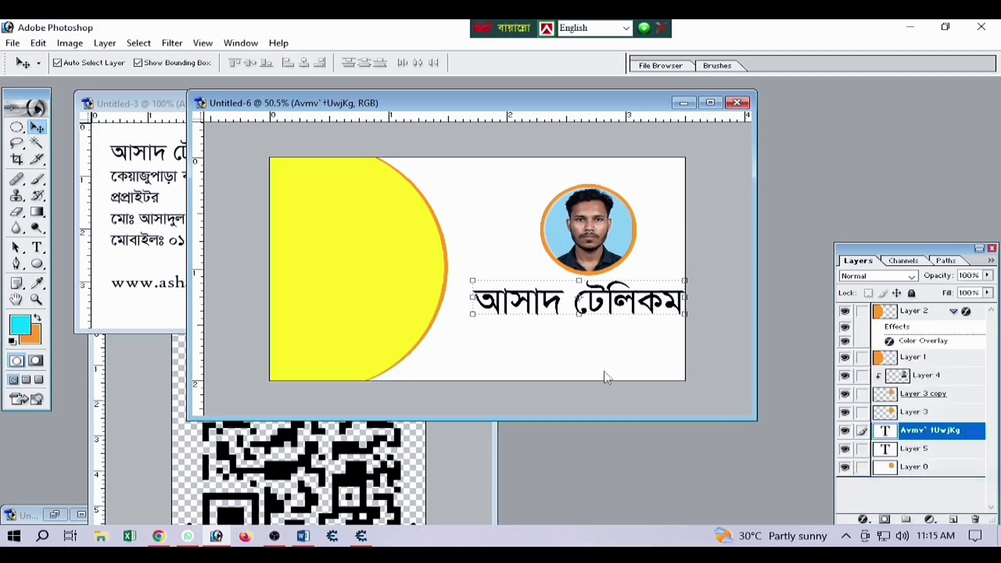
left_click(743, 255)
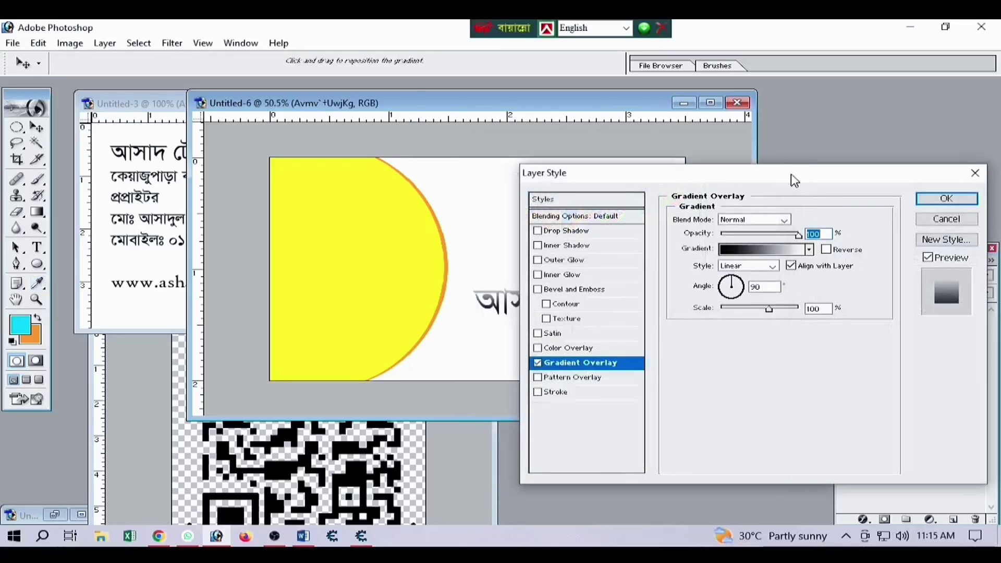
left_click_drag(799, 176, 315, 127)
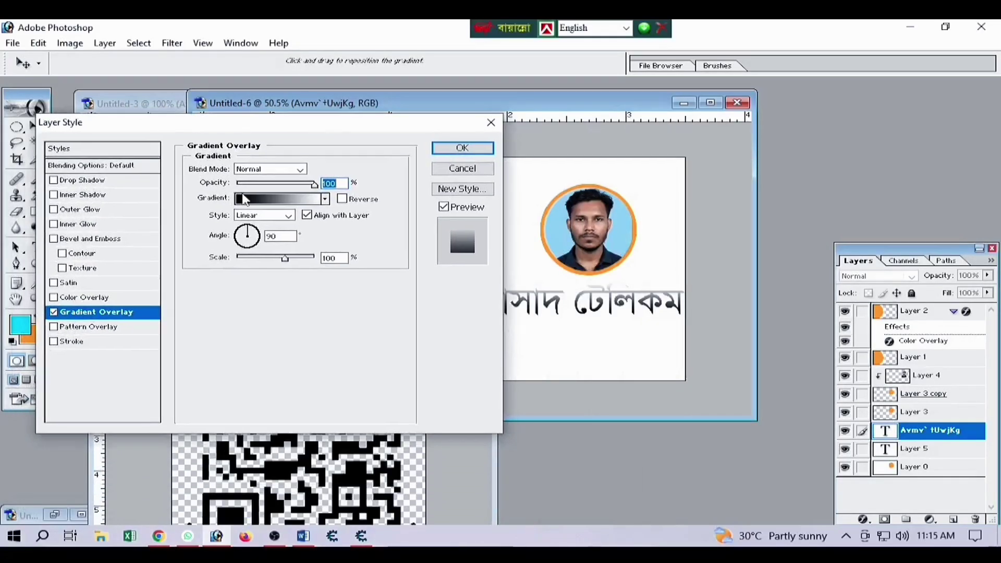
left_click(246, 200)
left_click_drag(589, 154, 217, 136)
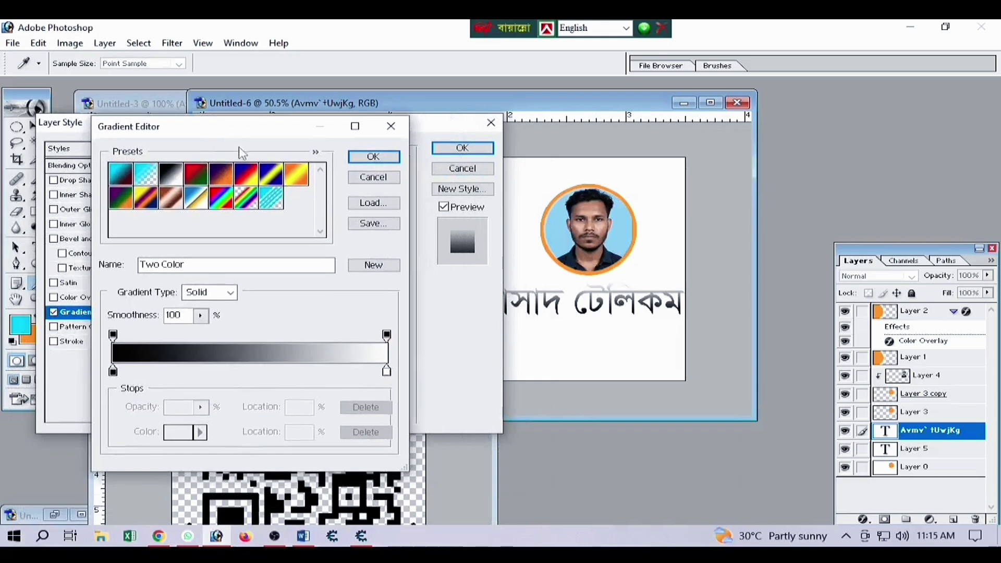
left_click(291, 182)
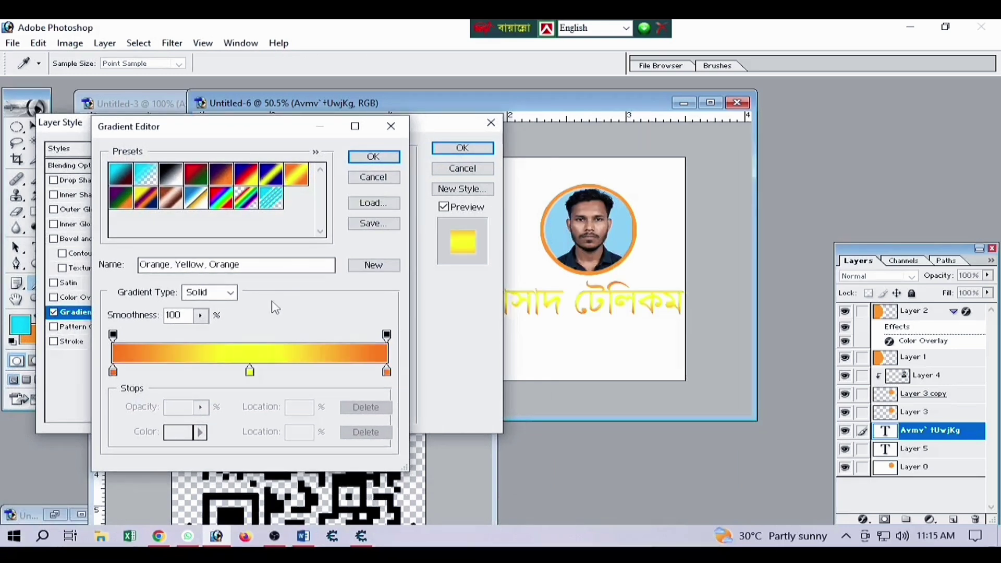
Move the gradient's middle yellow and orange color stops to the 100% end
left_click(114, 371)
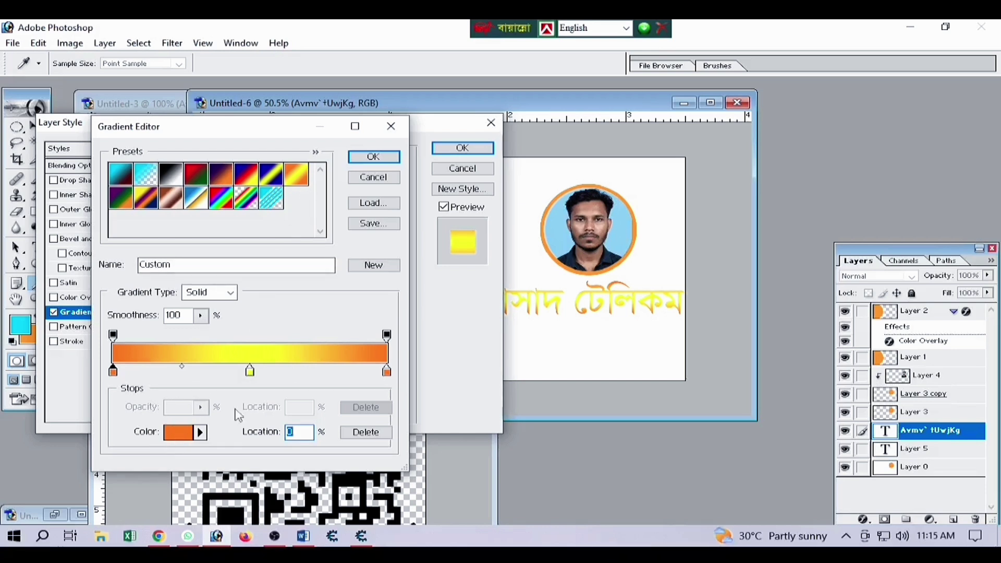
left_click(253, 372)
left_click(251, 372)
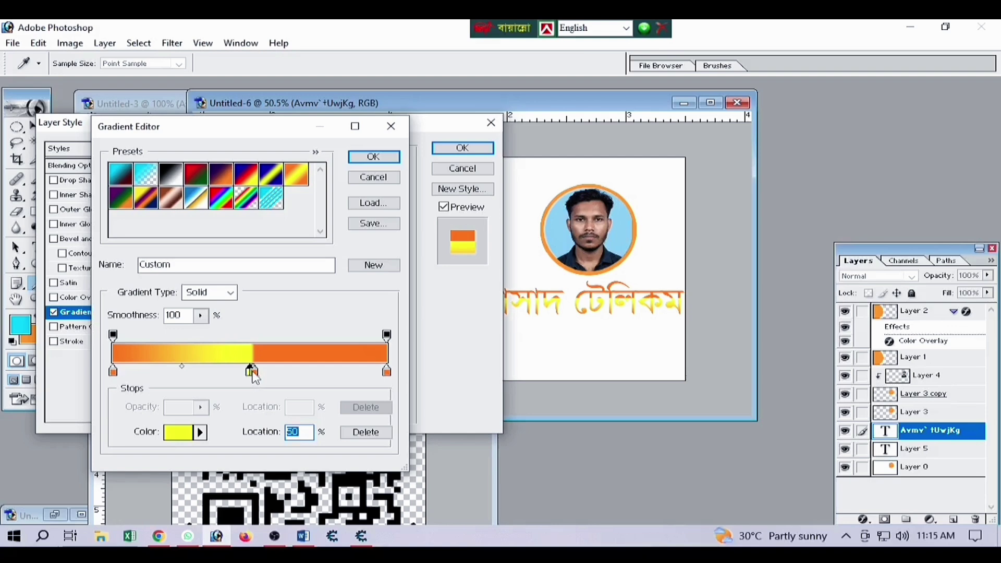
left_click_drag(253, 374, 421, 372)
left_click_drag(254, 372, 438, 379)
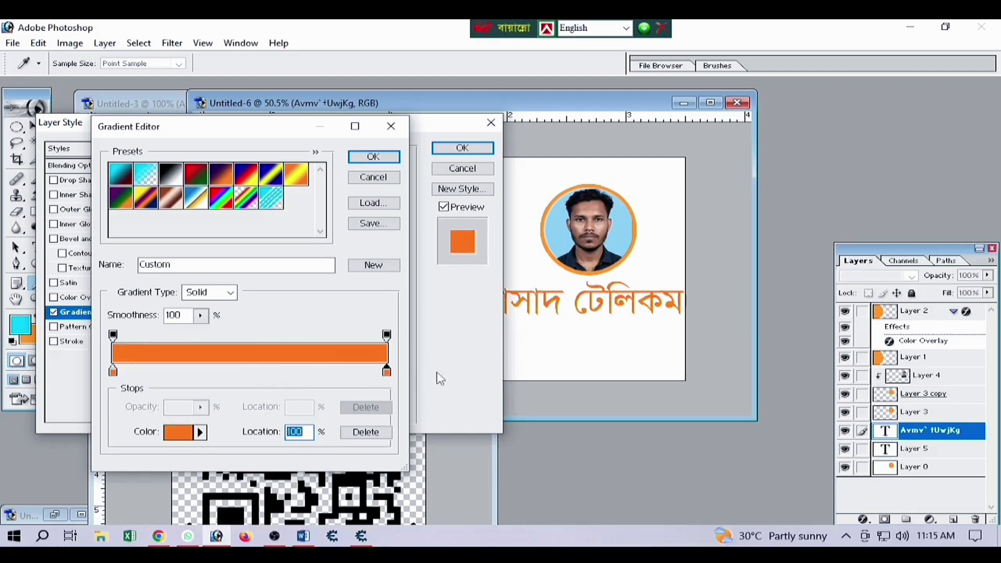
Set the gradient's starting color stop at 0% to near-black 050302
left_click(113, 371)
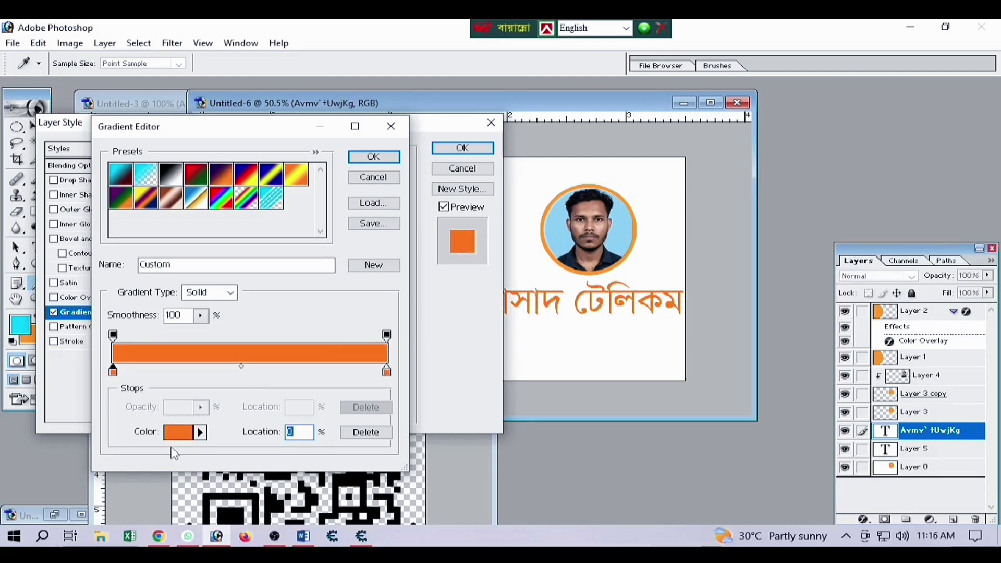
left_click(178, 431)
left_click_drag(469, 322, 436, 371)
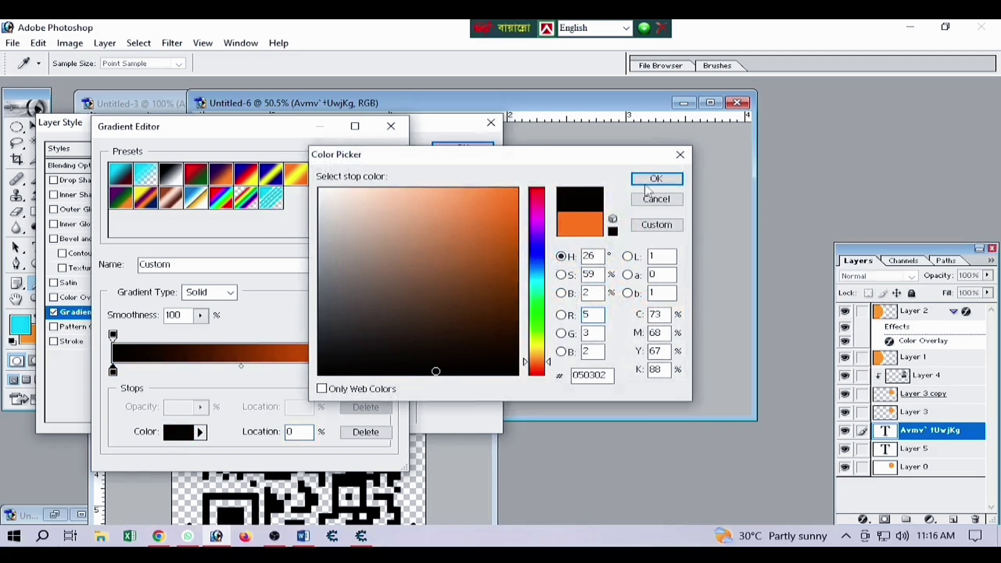
left_click(647, 183)
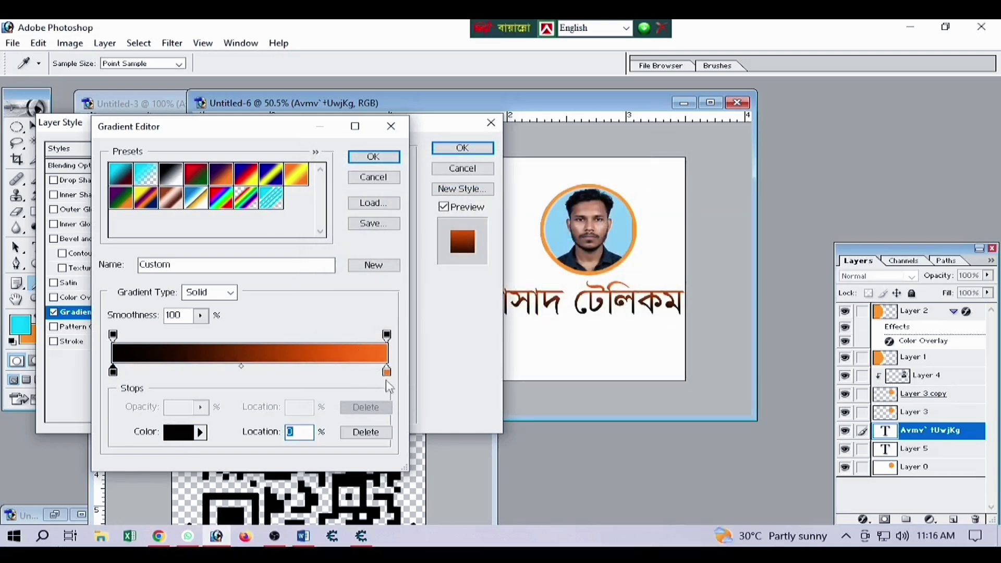
Recolor the overlapping orange and yellow stops at the gradient's 100% end to orange and accept the gradient
left_click(386, 372)
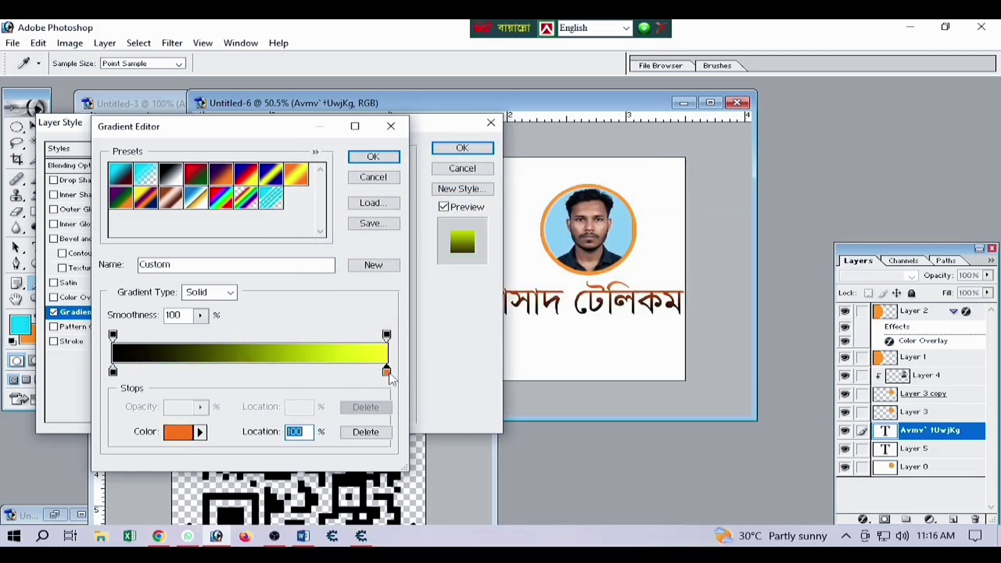
left_click(190, 434)
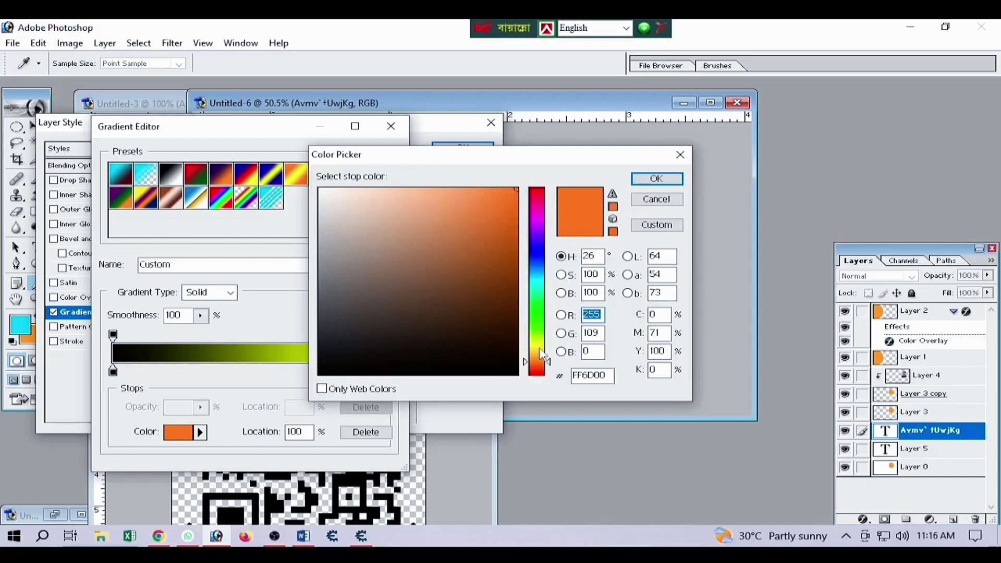
left_click_drag(538, 354, 536, 361)
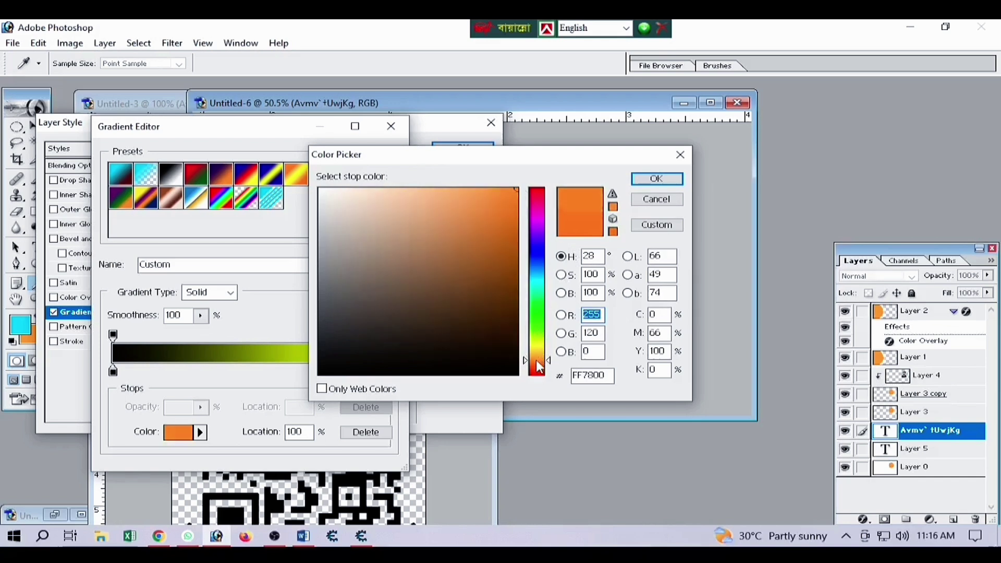
left_click(655, 179)
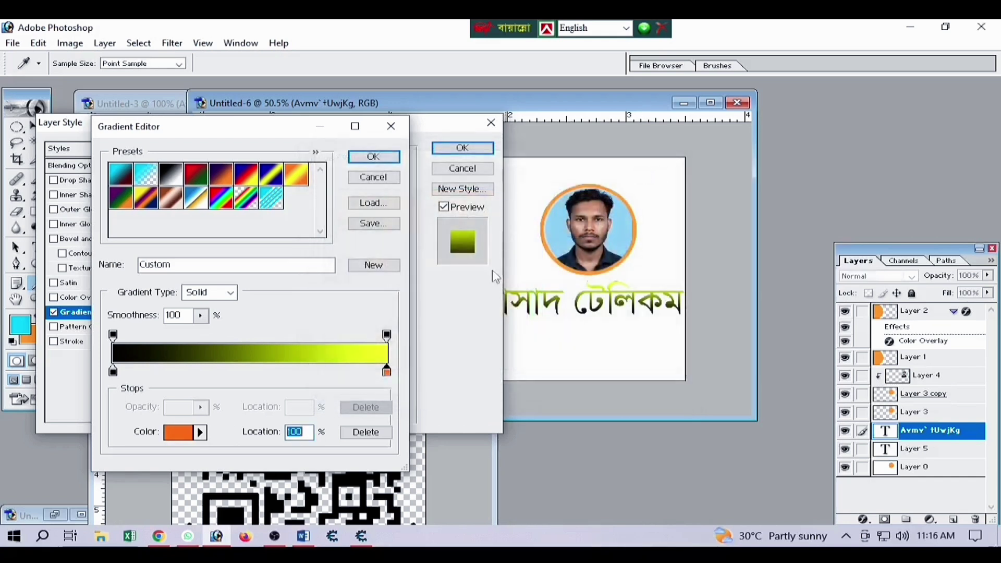
left_click(386, 371)
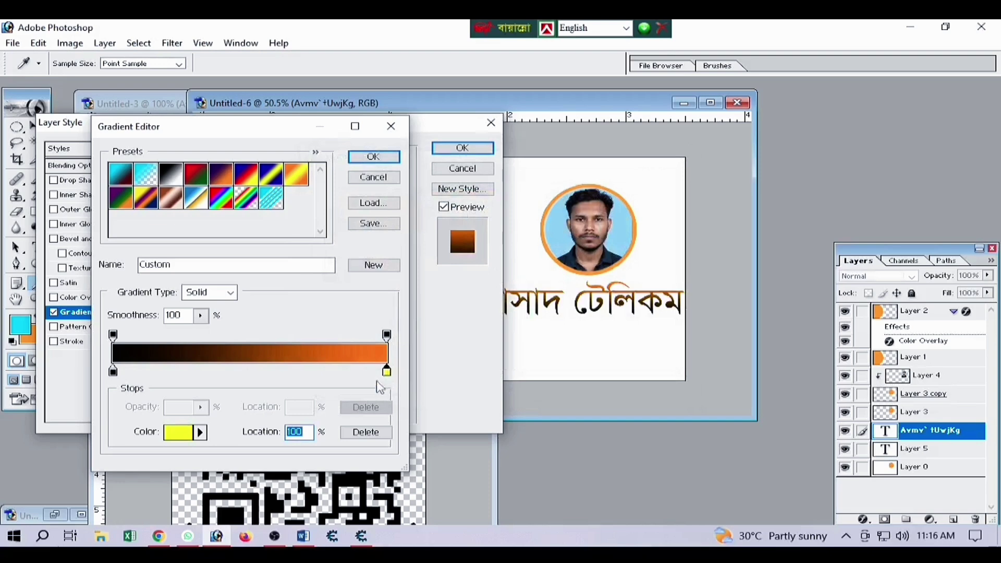
left_click(180, 432)
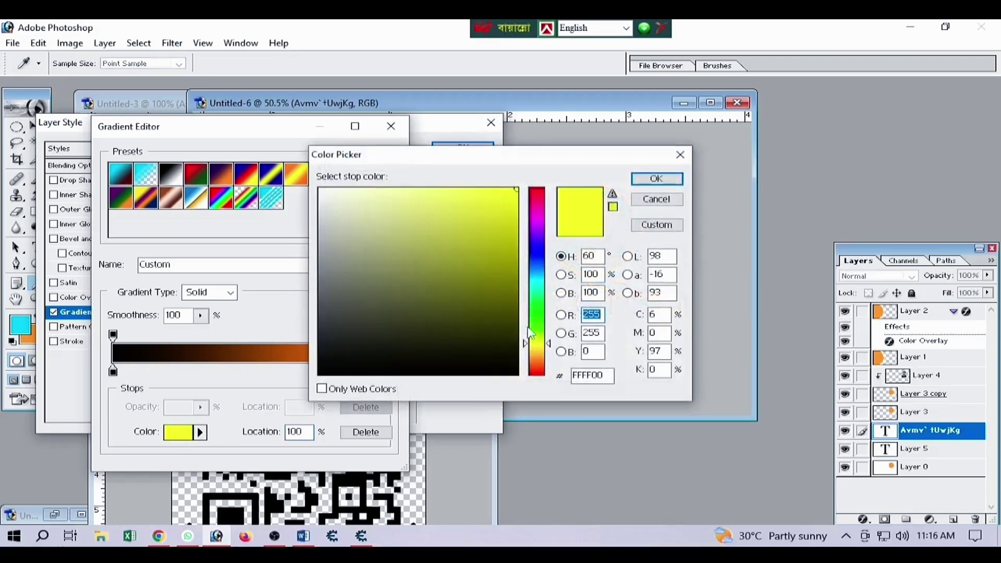
left_click(536, 350)
left_click(539, 354)
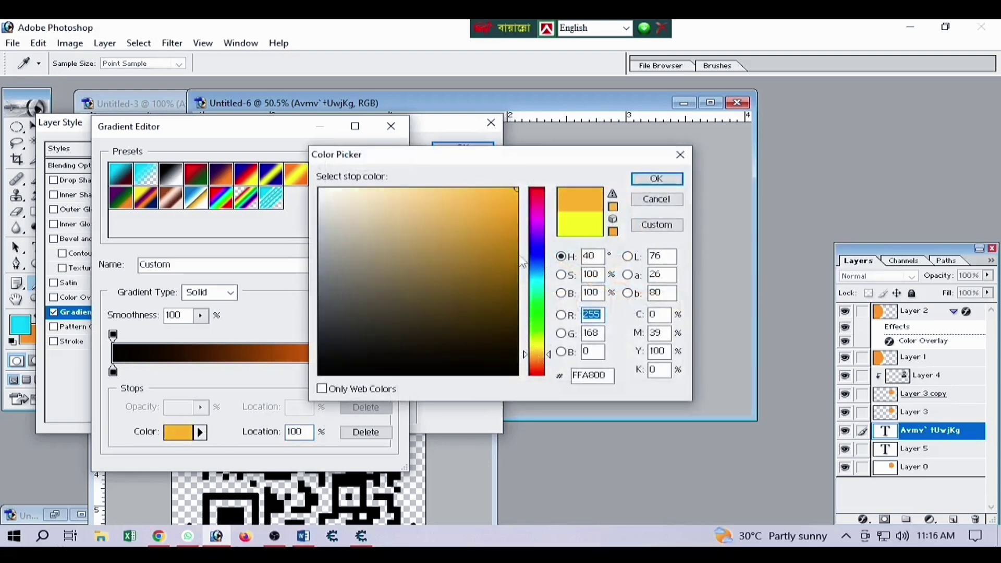
left_click(538, 361)
left_click(655, 179)
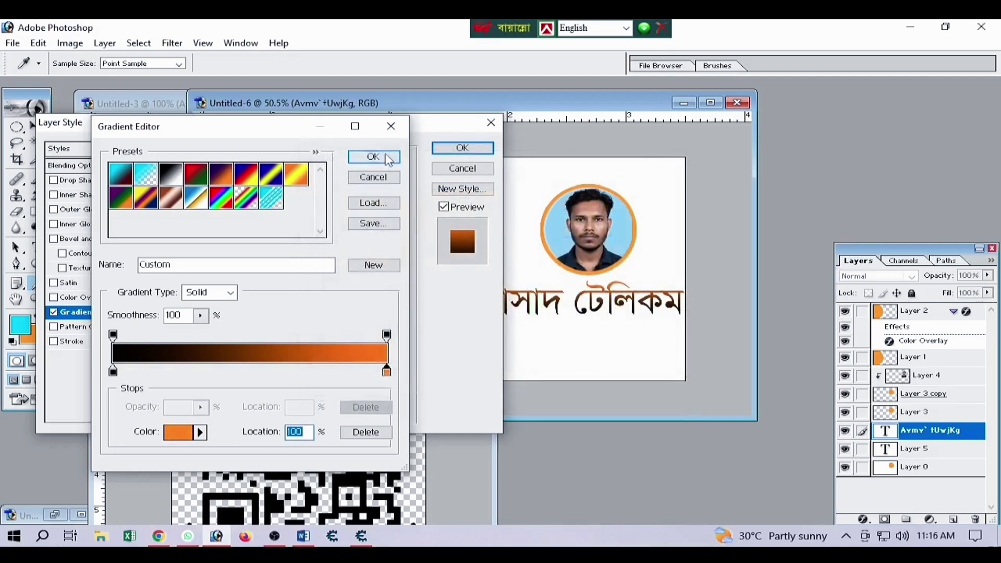
left_click(386, 156)
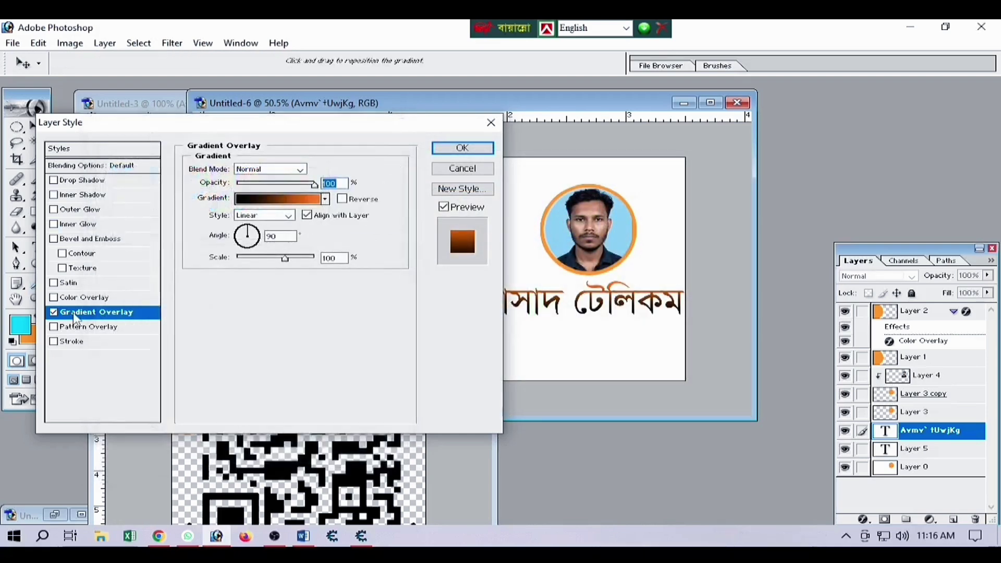
Add a Drop Shadow to the heading, apply the layer style, and nudge the heading slightly upward
left_click(54, 209)
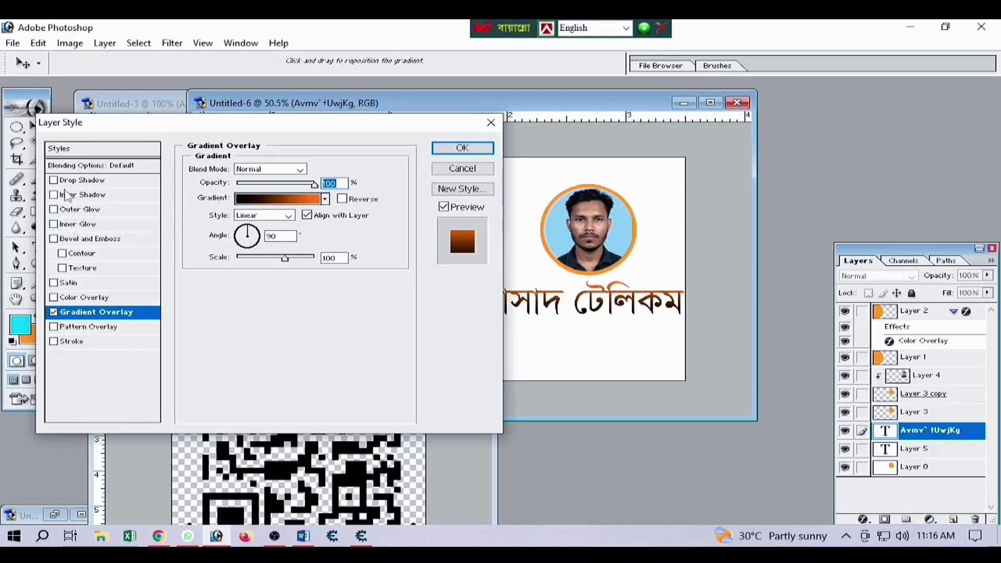
left_click(53, 180)
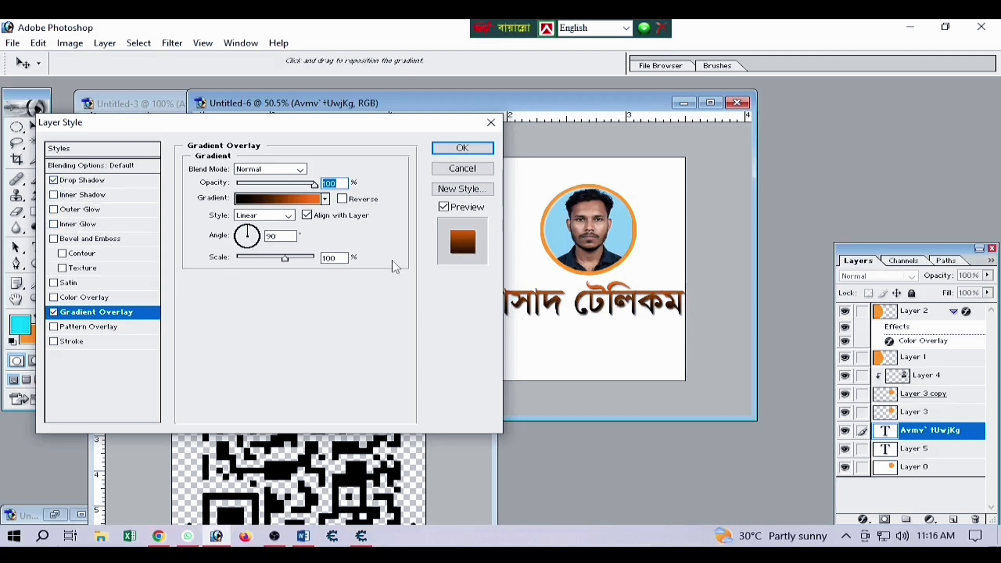
left_click(459, 148)
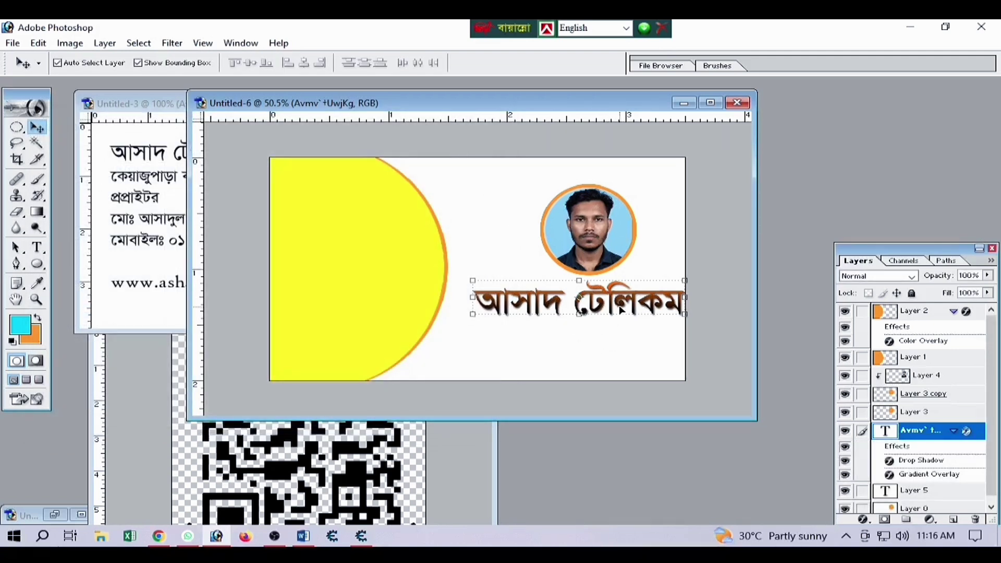
left_click_drag(621, 311, 621, 309)
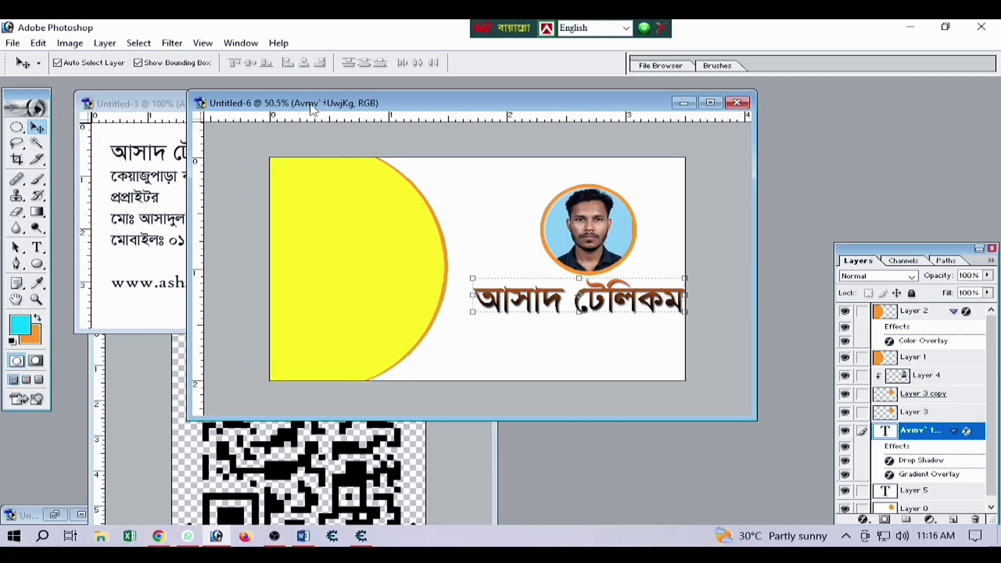
Move the Untitled-6 card and the Untitled-4 QR code windows aside to uncover the Untitled-3 business text
left_click_drag(311, 106, 492, 94)
left_click(271, 390)
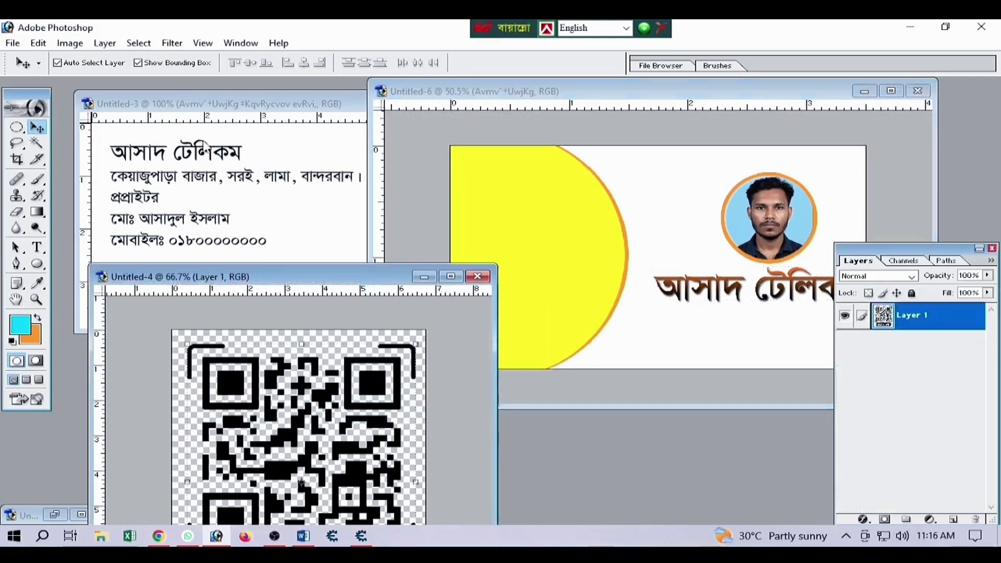
left_click_drag(200, 277, 407, 218)
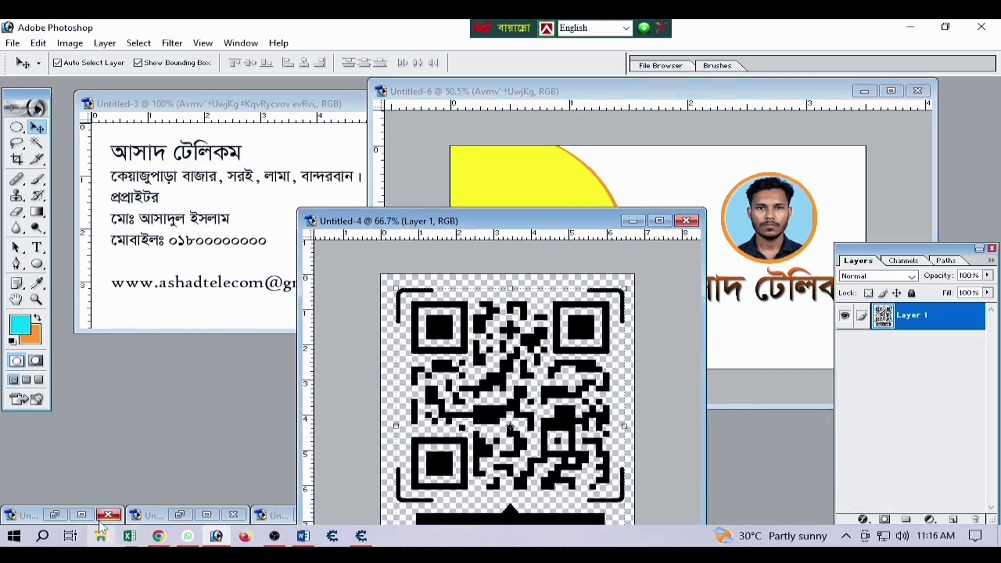
Bring up the Untitled-1 contact icons and select the phone icon with the Rectangular Marquee tool
left_click(81, 515)
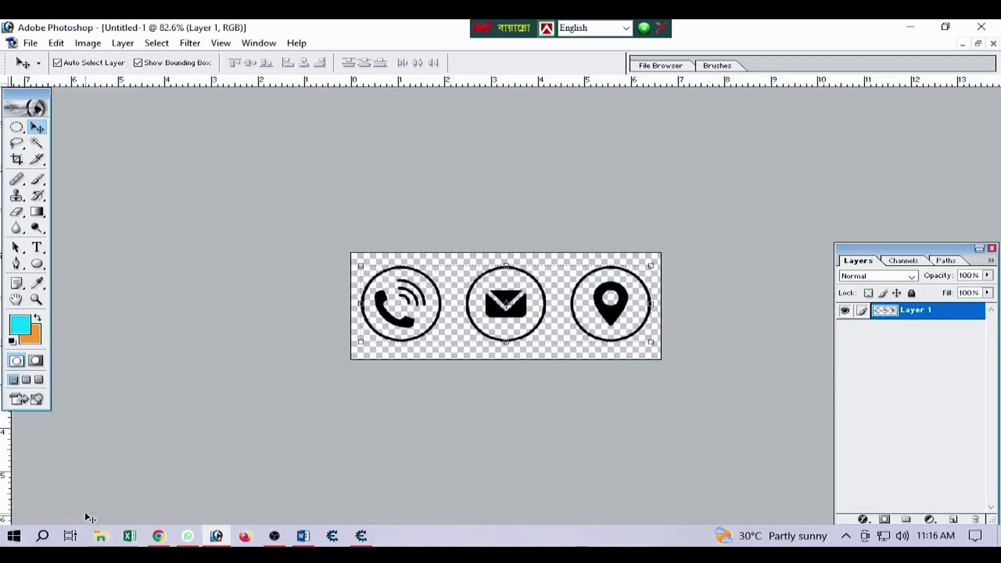
left_click(977, 46)
right_click(19, 127)
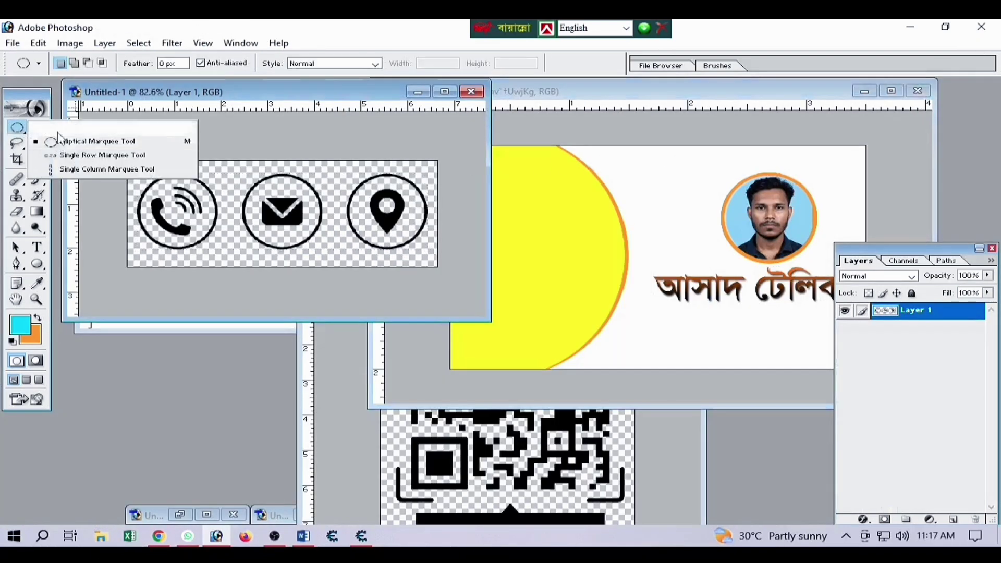
left_click(86, 128)
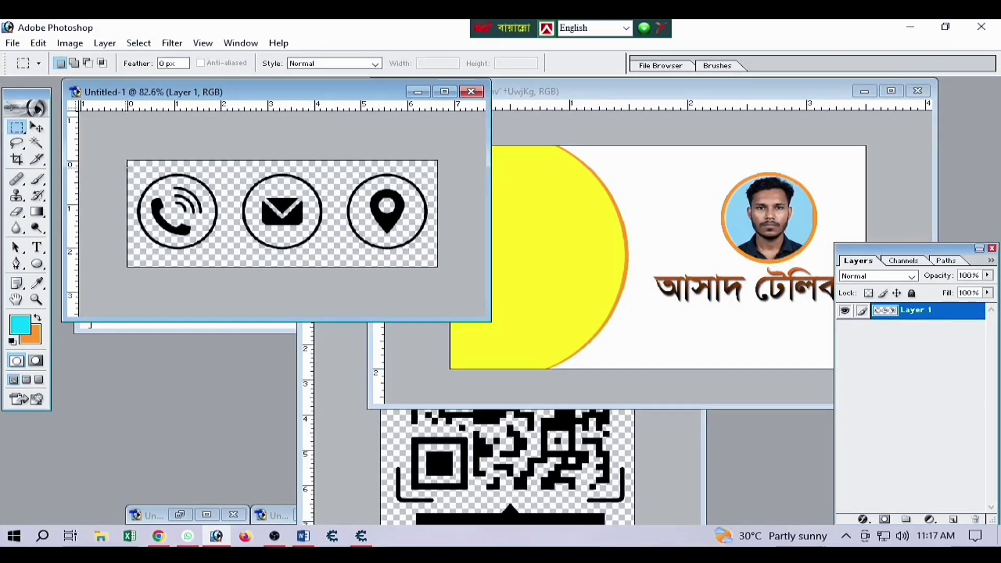
left_click_drag(126, 160, 227, 268)
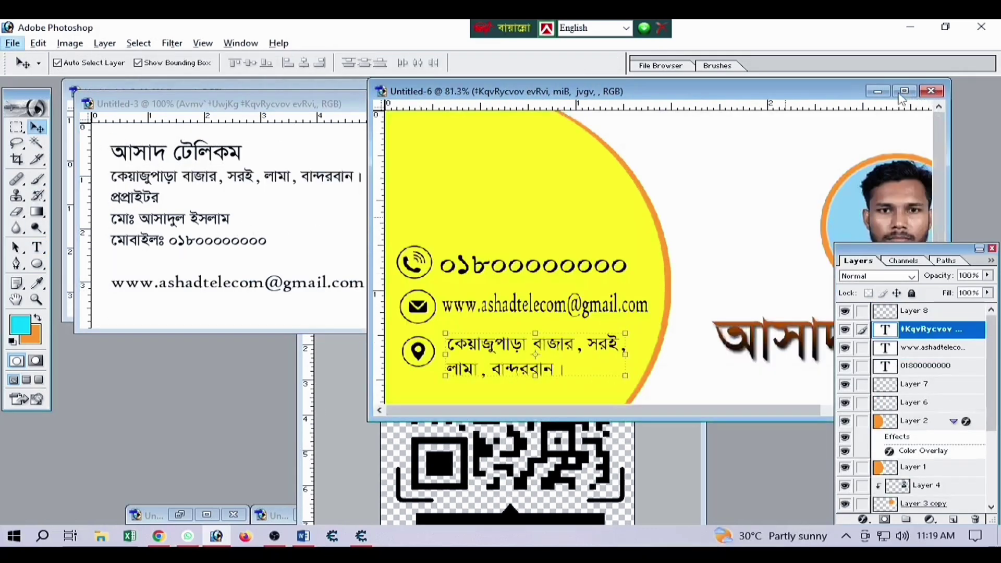
Bring the SCAN ME QR code onto the card, scale it down proportionally, and place it beneath the heading
left_click(482, 456)
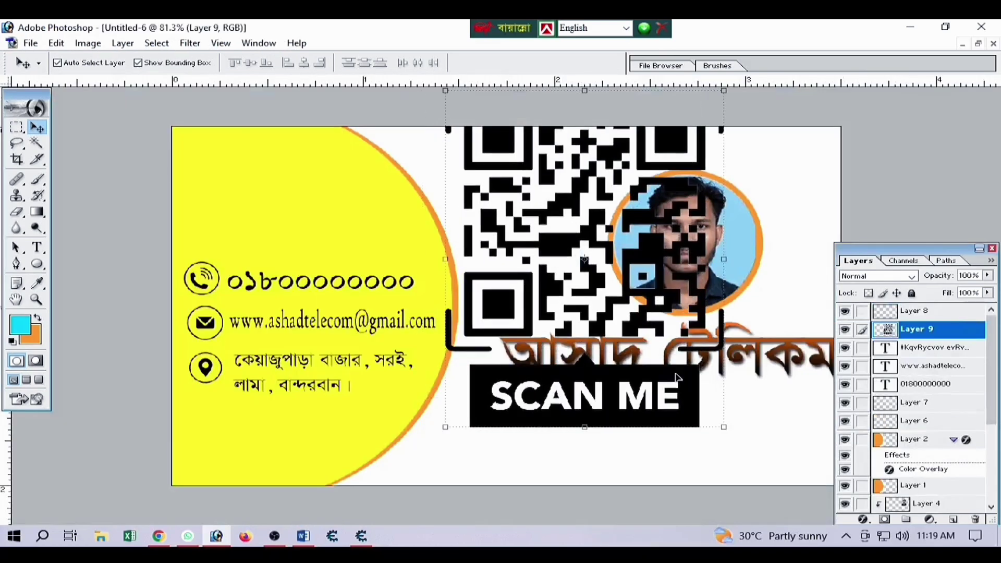
left_click_drag(726, 480, 681, 358)
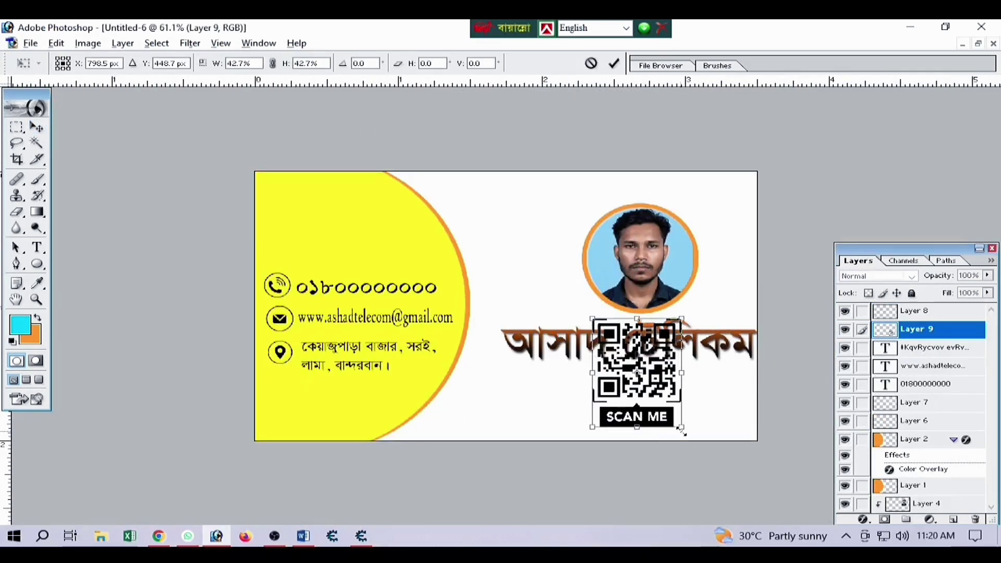
left_click_drag(677, 432, 670, 432)
key("Return")
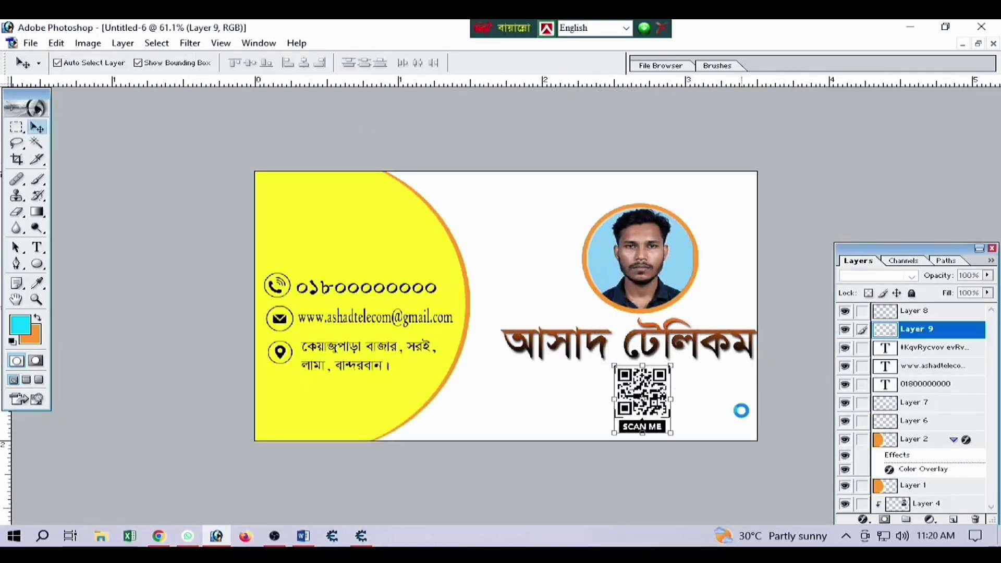
Add a Gradient Overlay to the card's background layer, Layer 0, with the gradient angle set to -173°
left_click(741, 411)
left_click(926, 370)
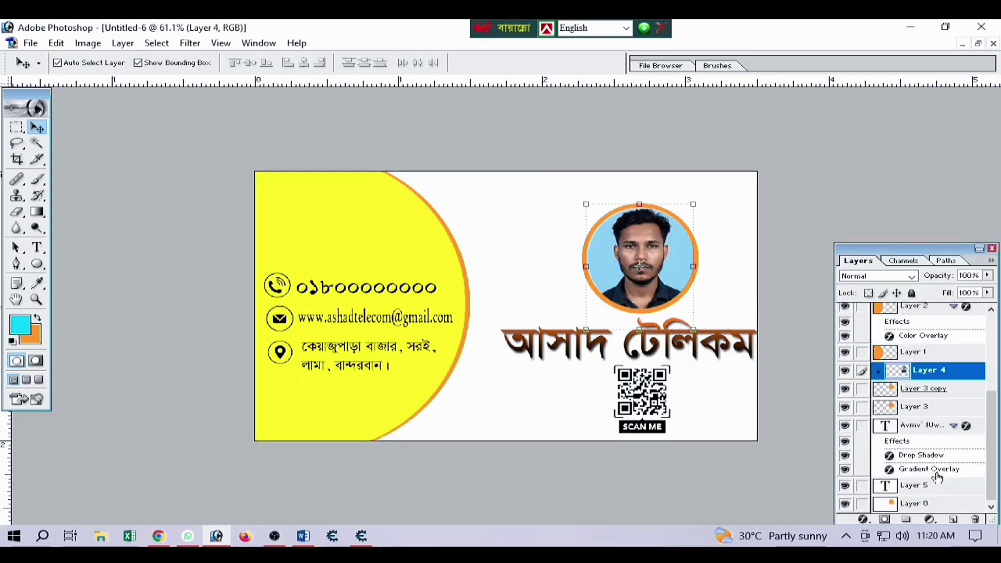
left_click(921, 506)
left_click(863, 520)
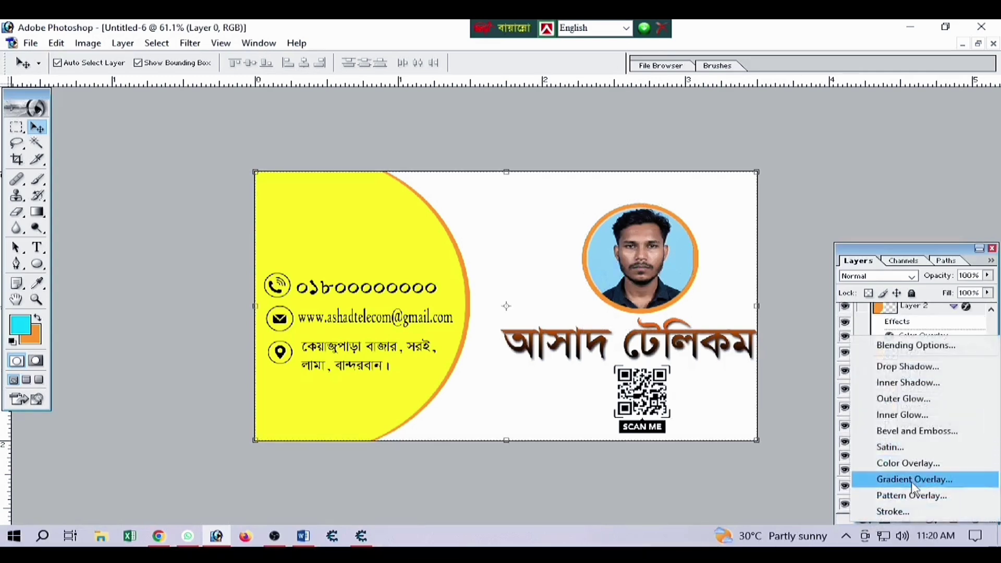
left_click(911, 482)
mouse_move(251, 233)
left_mouse_down()
mouse_move(241, 251)
mouse_move(236, 240)
left_mouse_up()
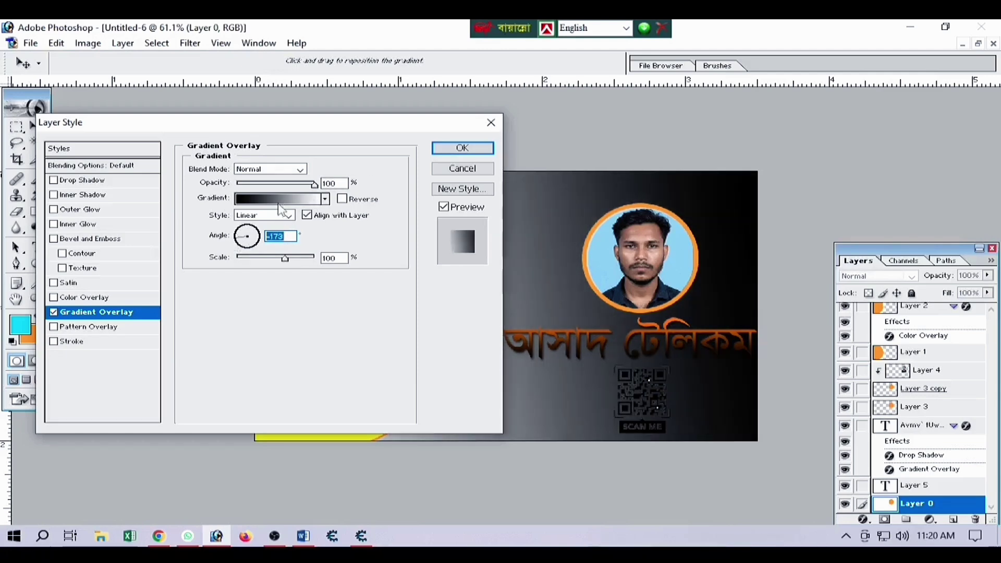
Change the starting color stop of the background gradient from black to a bright lemon yellow
left_click(278, 202)
left_click(113, 371)
left_click(183, 432)
left_click(535, 345)
left_click(514, 193)
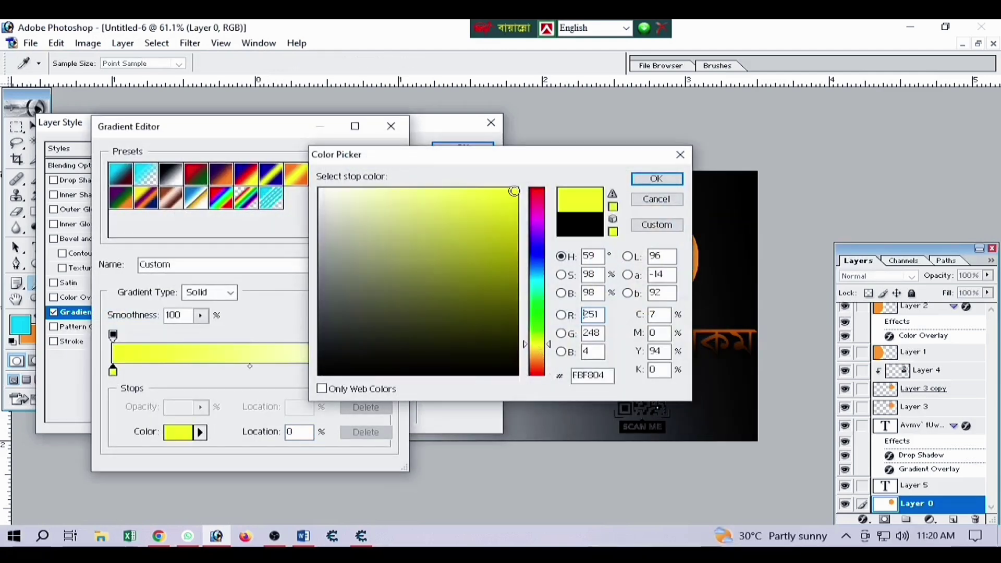
left_click(535, 342)
left_click(655, 179)
Keep the gradient's end stop white, move it to the 50% location, and apply the layer style
left_click(387, 371)
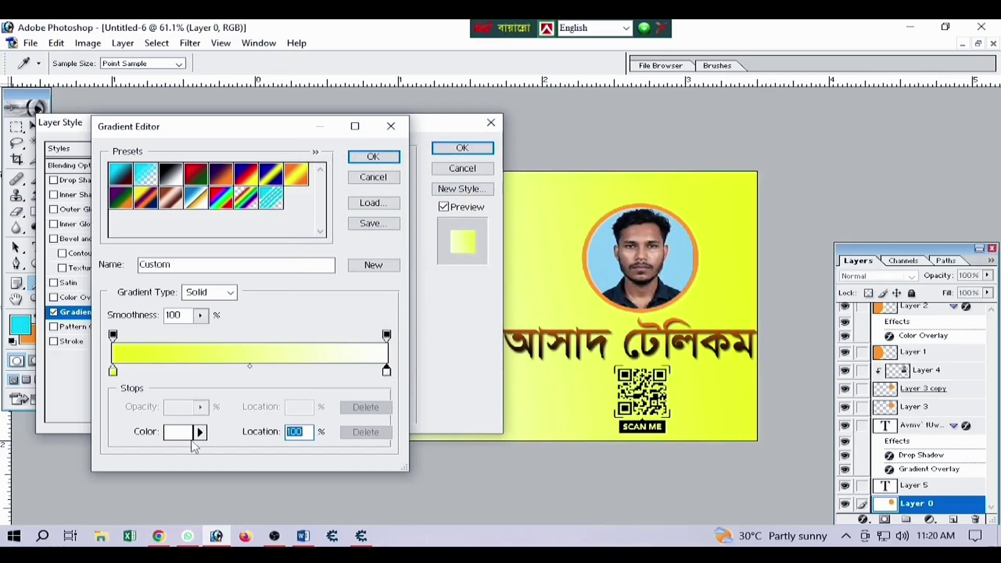
left_click(183, 433)
left_click(653, 178)
left_click_drag(386, 371, 251, 374)
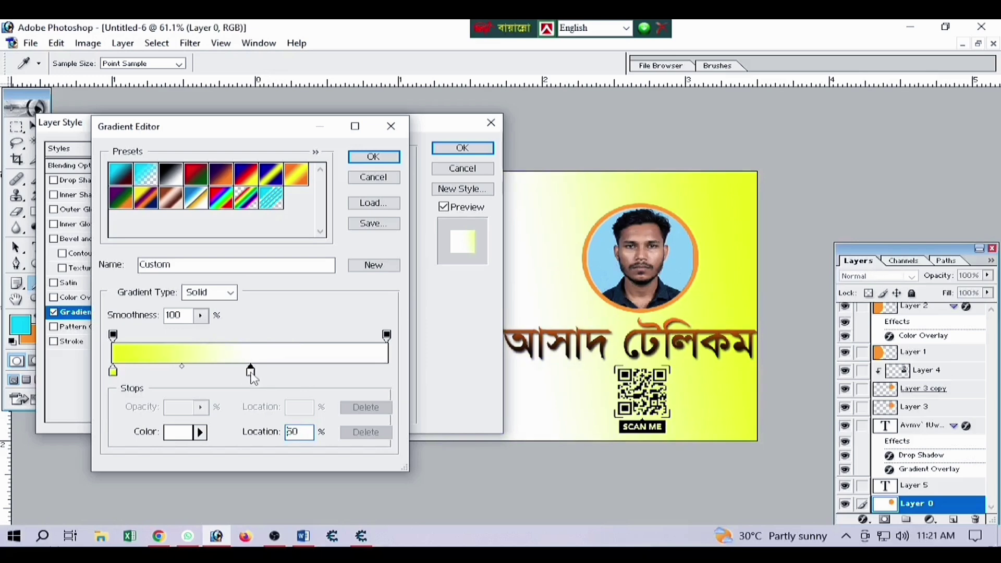
left_click(386, 158)
left_click(461, 149)
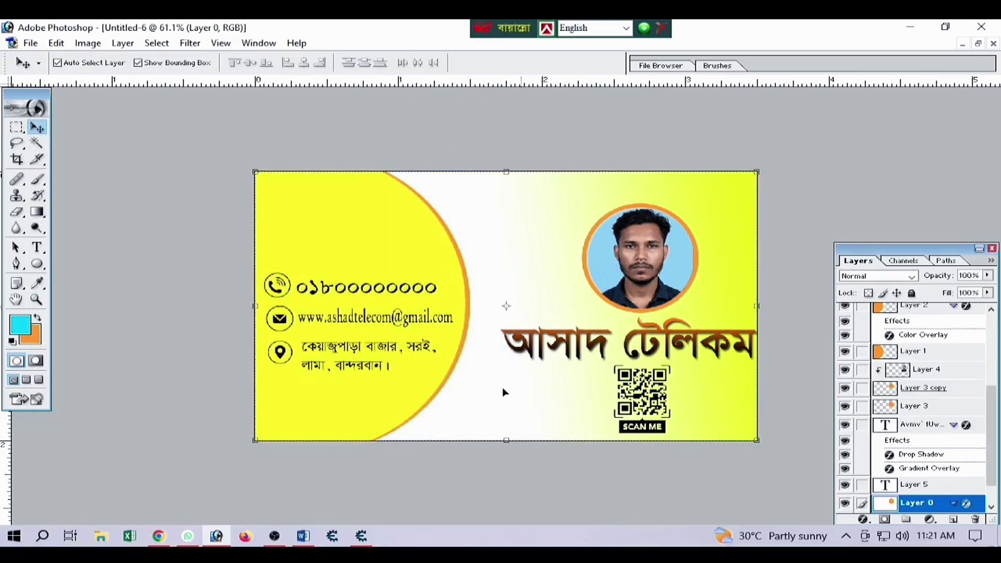
Bring the Untitled-5 woven logo onto the card's yellow area and raise its layer above the yellow curve
left_click(979, 43)
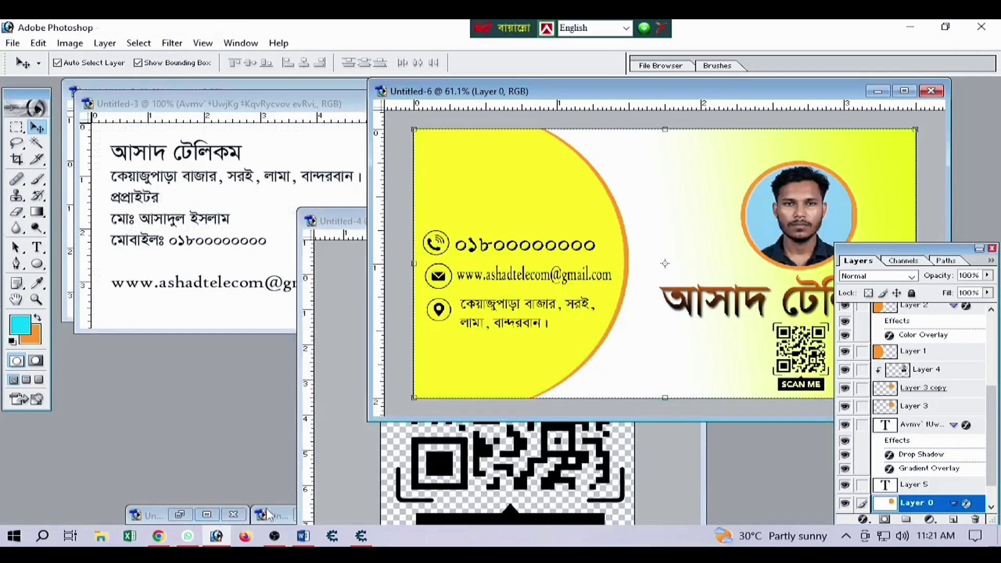
double_click(266, 510)
left_click_drag(234, 209, 496, 189)
key("ctrl+]")
key("ctrl+]")
key("ctrl+]")
key("ctrl+]")
key("ctrl+]")
key("ctrl+]")
key("ctrl+]")
key("ctrl+]")
key("ctrl+]")
key("ctrl+]")
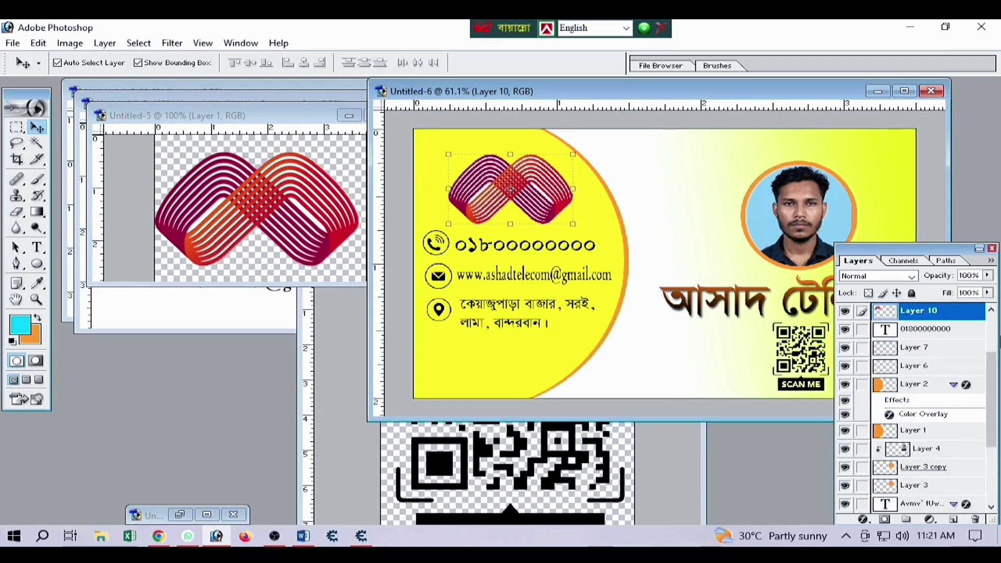
Maximize the card document and scale the logo down so it fits above the phone number
left_click(904, 90)
left_click_drag(414, 266, 361, 224)
key("Return")
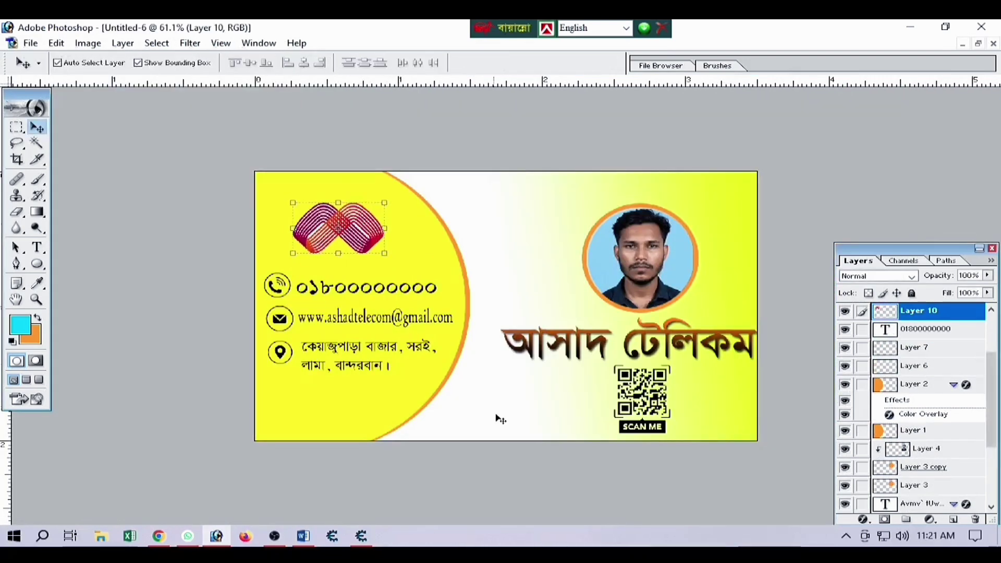
key("ctrl+plus")
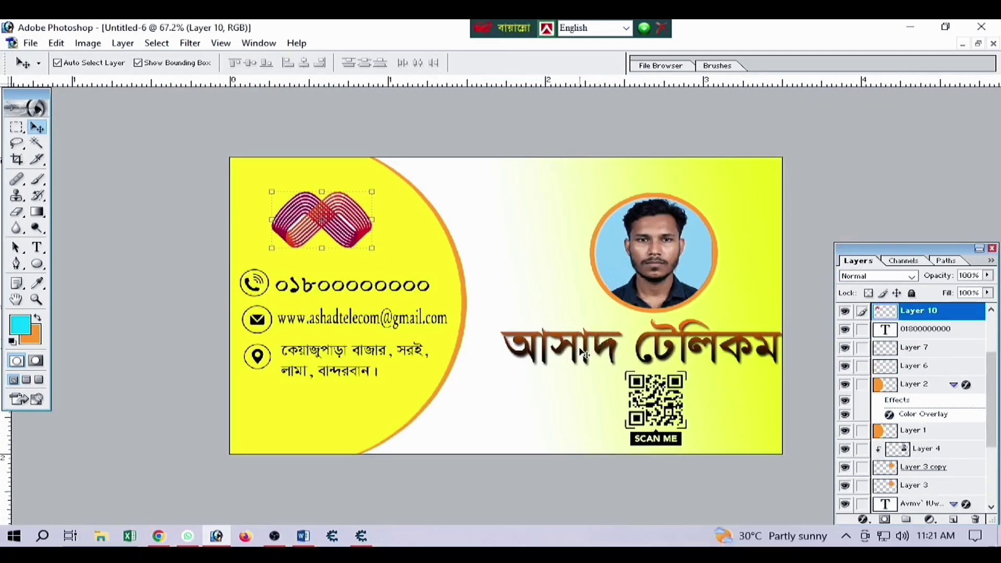